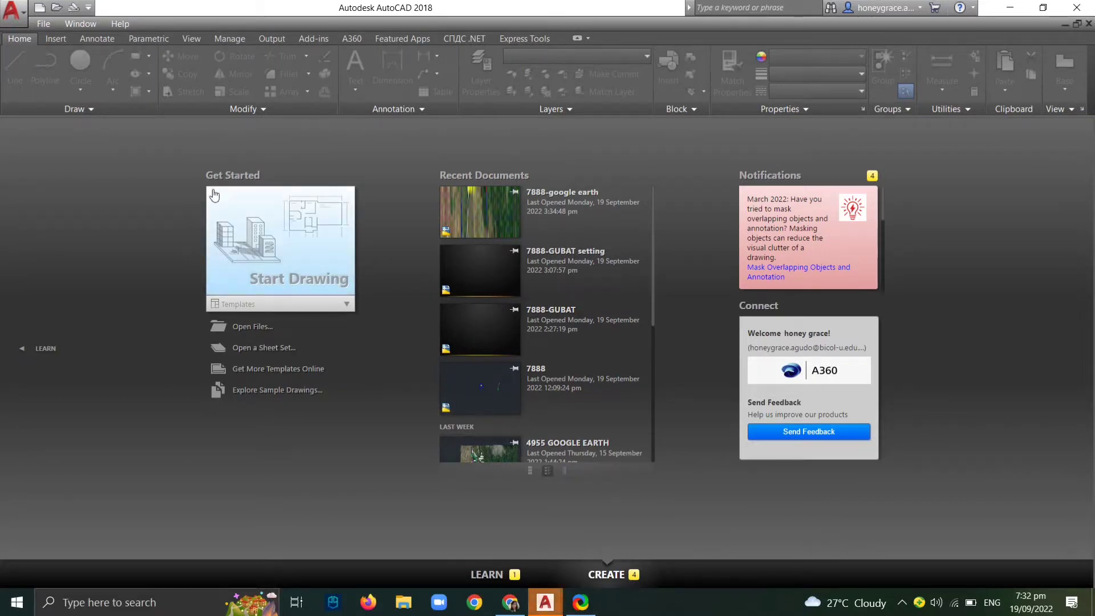
Step: Start a blank drawing and run LINE so it awaits the tie line's first point
{"action": "left_click", "coordinate": [212, 217]}
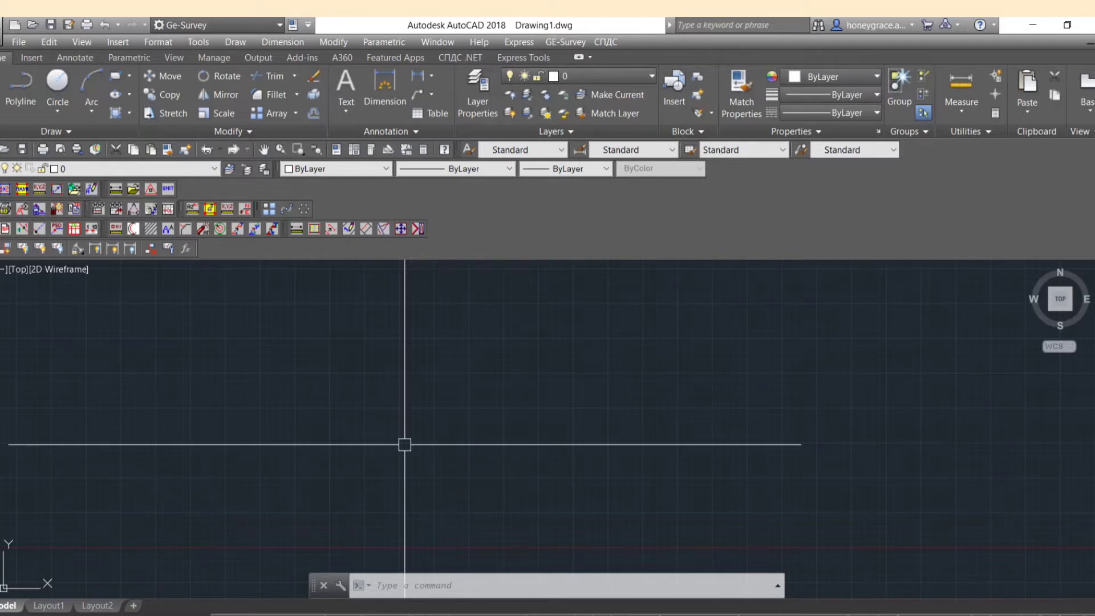
{"action": "type", "text": "l"}
{"action": "type", "text": "ine"}
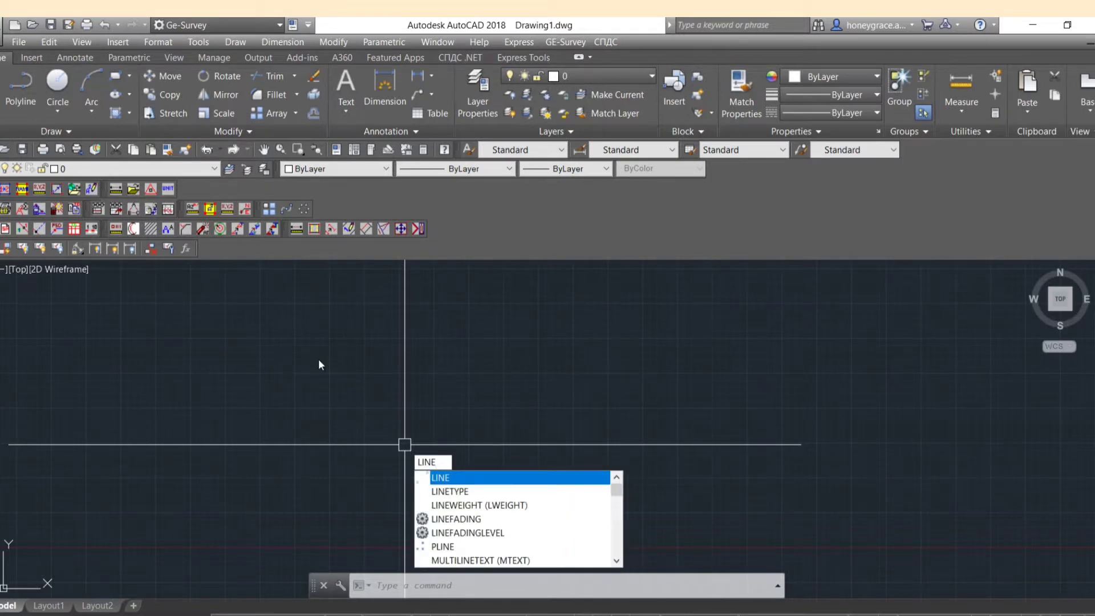
{"action": "key", "text": "Return"}
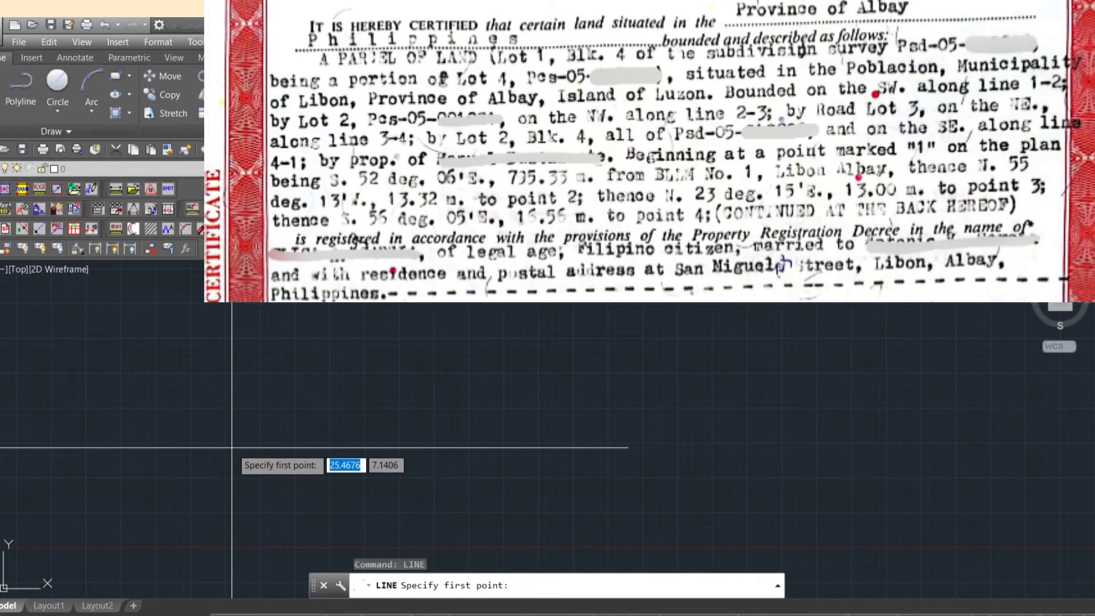
Step: Draw the 795.33 m tie line at bearing S 52°06' E from a picked start point
{"action": "left_click", "coordinate": [214, 463]}
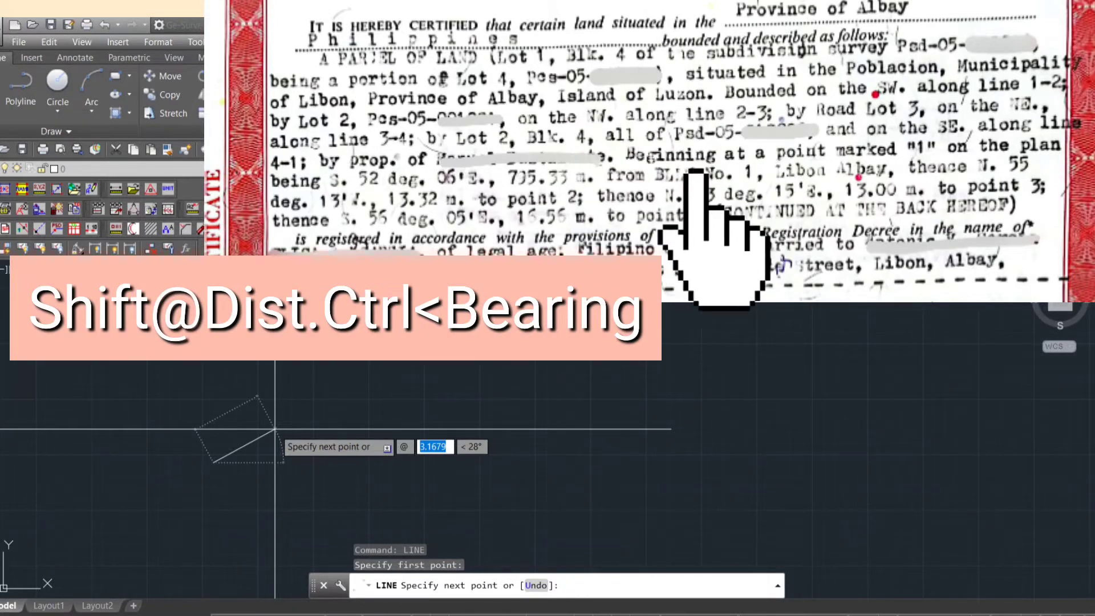
{"action": "type", "text": "795"}
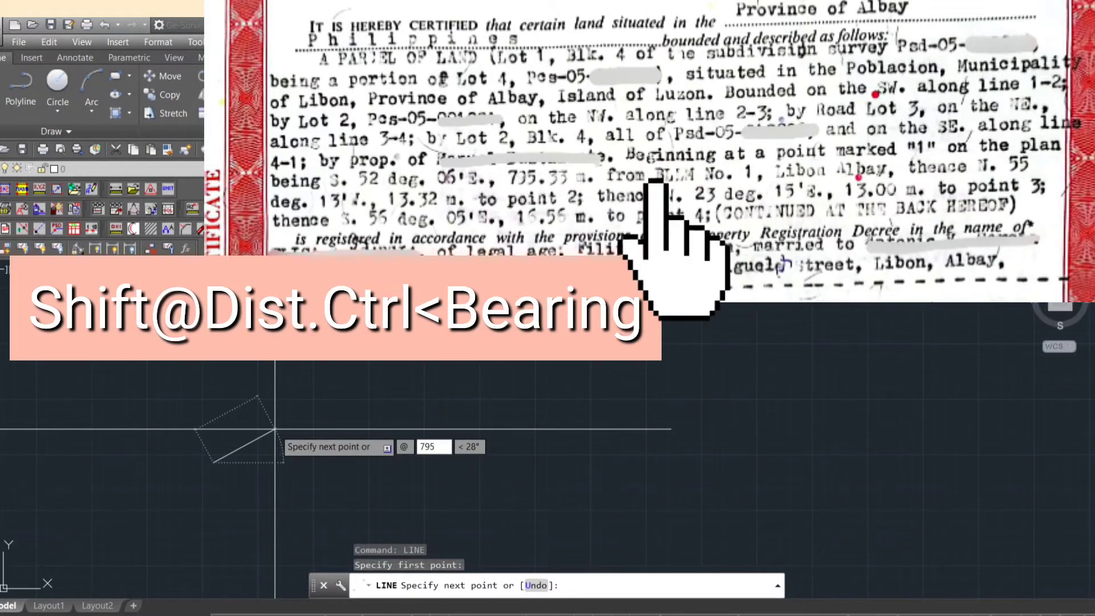
{"action": "type", "text": ".33"}
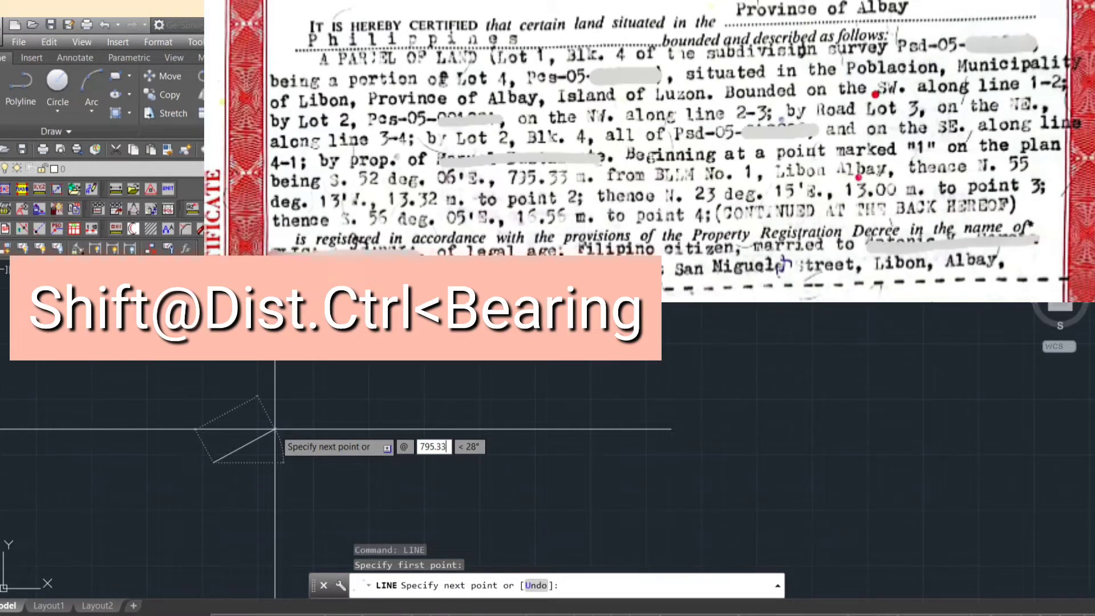
{"action": "key", "text": "Tab"}
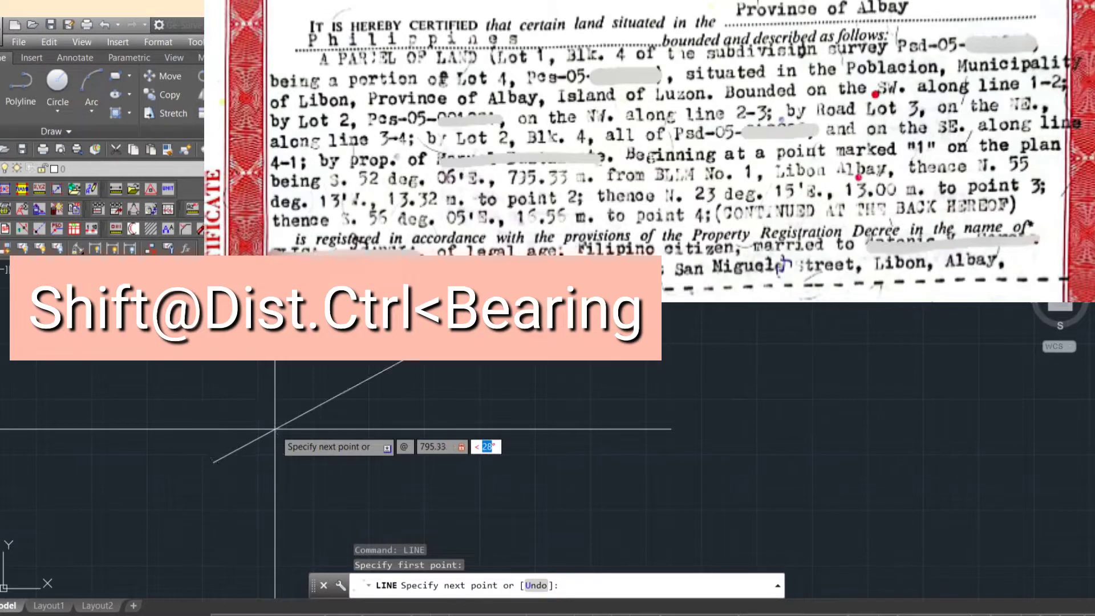
{"action": "type", "text": "s"}
{"action": "type", "text": "52"}
{"action": "type", "text": "d"}
{"action": "type", "text": "06'"}
{"action": "type", "text": "e"}
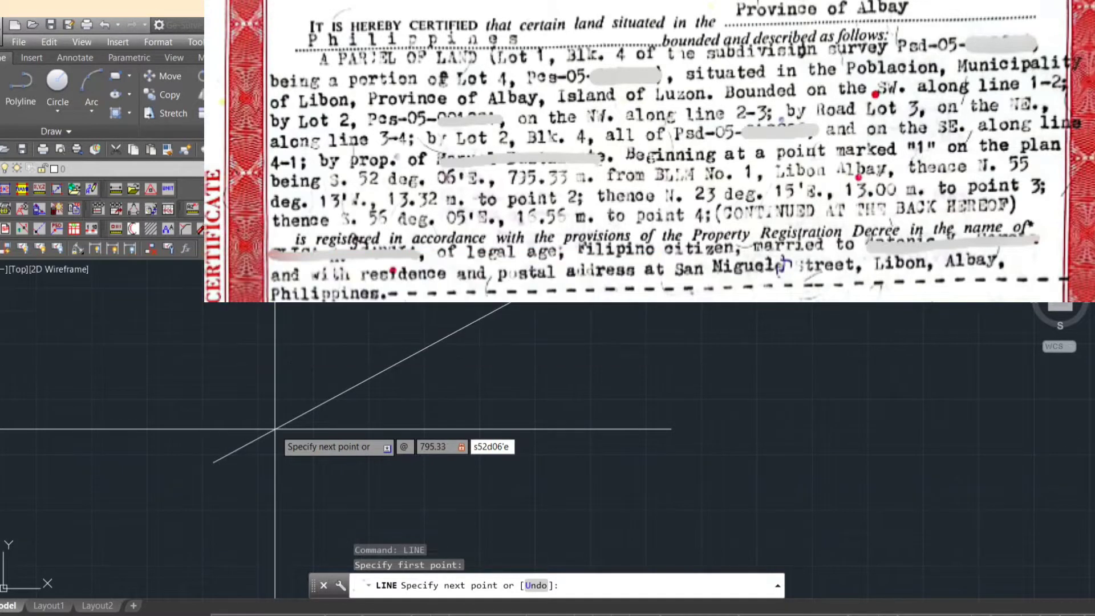
{"action": "key", "text": "Return"}
{"action": "mouse_move", "coordinate": [275, 429]}
{"action": "middle_mouse_down"}
{"action": "mouse_move", "coordinate": [344, 446]}
{"action": "mouse_move", "coordinate": [349, 422]}
{"action": "mouse_move", "coordinate": [373, 415]}
{"action": "mouse_move", "coordinate": [446, 447]}
{"action": "mouse_move", "coordinate": [416, 334]}
{"action": "mouse_move", "coordinate": [577, 472]}
{"action": "mouse_move", "coordinate": [482, 314]}
{"action": "mouse_move", "coordinate": [544, 399]}
{"action": "mouse_move", "coordinate": [656, 457]}
{"action": "mouse_move", "coordinate": [638, 462]}
{"action": "mouse_move", "coordinate": [579, 408]}
{"action": "mouse_move", "coordinate": [624, 467]}
{"action": "mouse_move", "coordinate": [463, 418]}
{"action": "middle_mouse_up"}
Step: End LINE and zoom to extents so the whole tie line is visible
{"action": "key", "text": "Escape"}
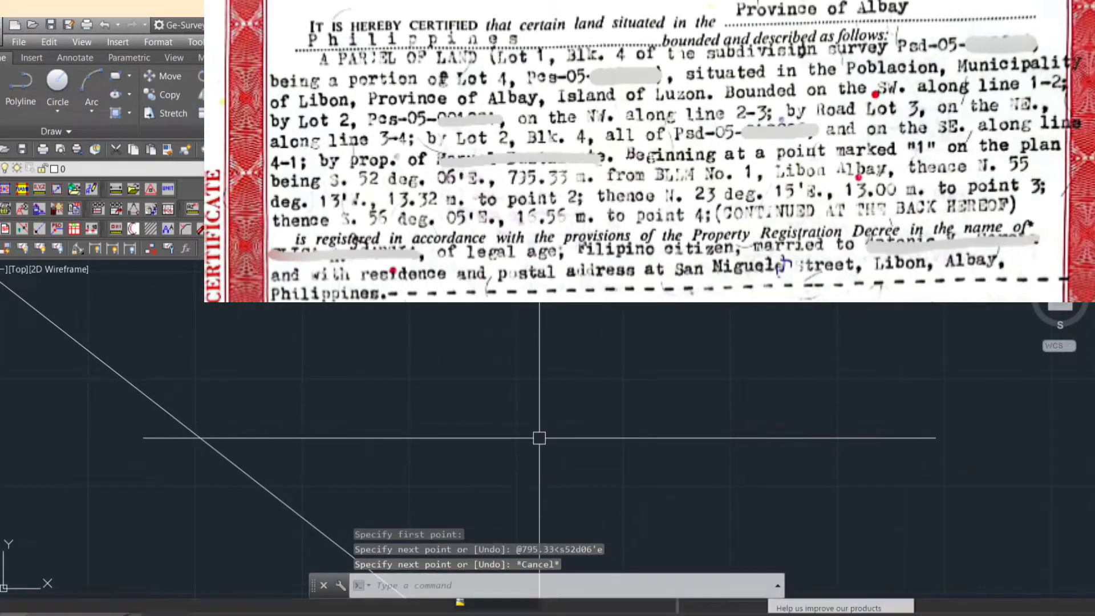
{"action": "type", "text": "z"}
{"action": "key", "text": "Return"}
{"action": "type", "text": "e"}
{"action": "key", "text": "Return"}
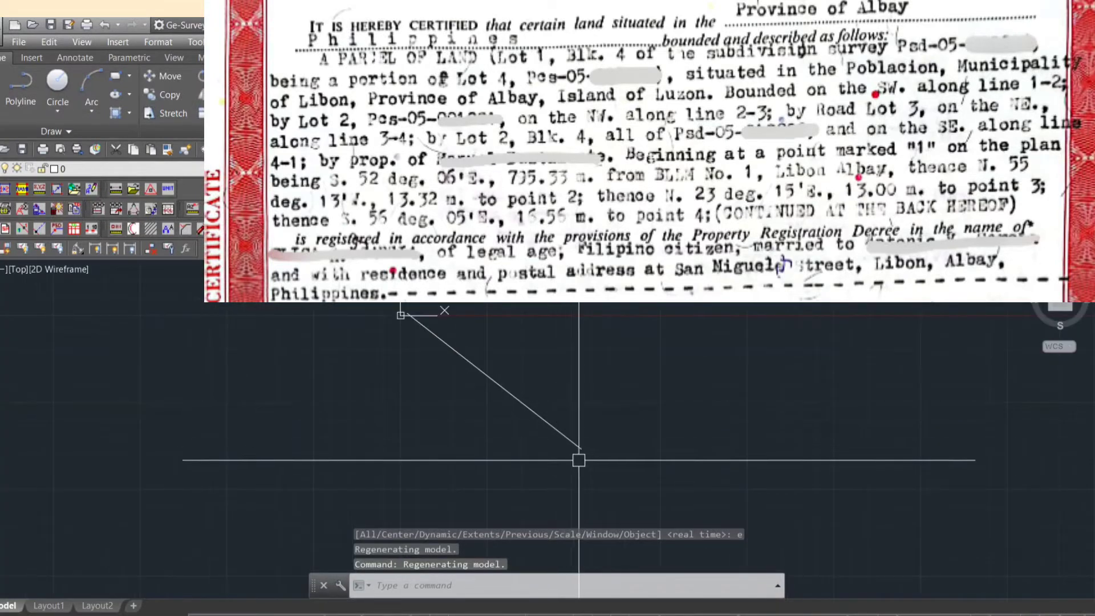
{"action": "mouse_move", "coordinate": [582, 460]}
{"action": "middle_mouse_down"}
{"action": "mouse_move", "coordinate": [580, 447]}
{"action": "mouse_move", "coordinate": [612, 515]}
{"action": "mouse_move", "coordinate": [594, 445]}
{"action": "middle_mouse_up"}
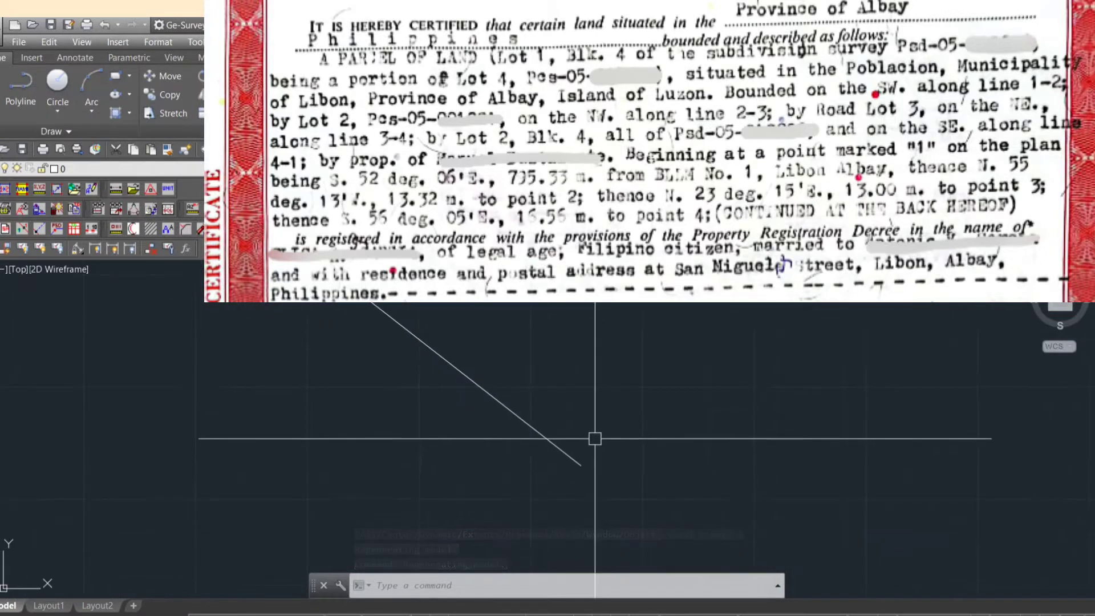
Step: Start a new line from the tie line's far endpoint (point 1)
{"action": "type", "text": "l"}
{"action": "key", "text": "Return"}
{"action": "left_click", "coordinate": [580, 465]}
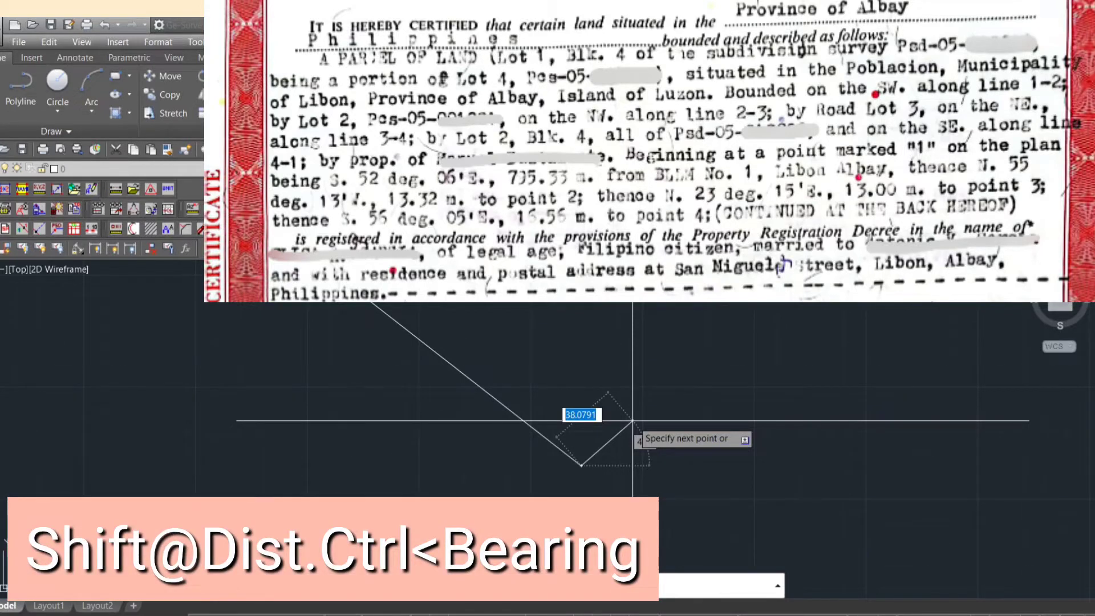
Step: Draw lot side 1–2, 13.32 m at bearing N 55°13' W
{"action": "type", "text": "@"}
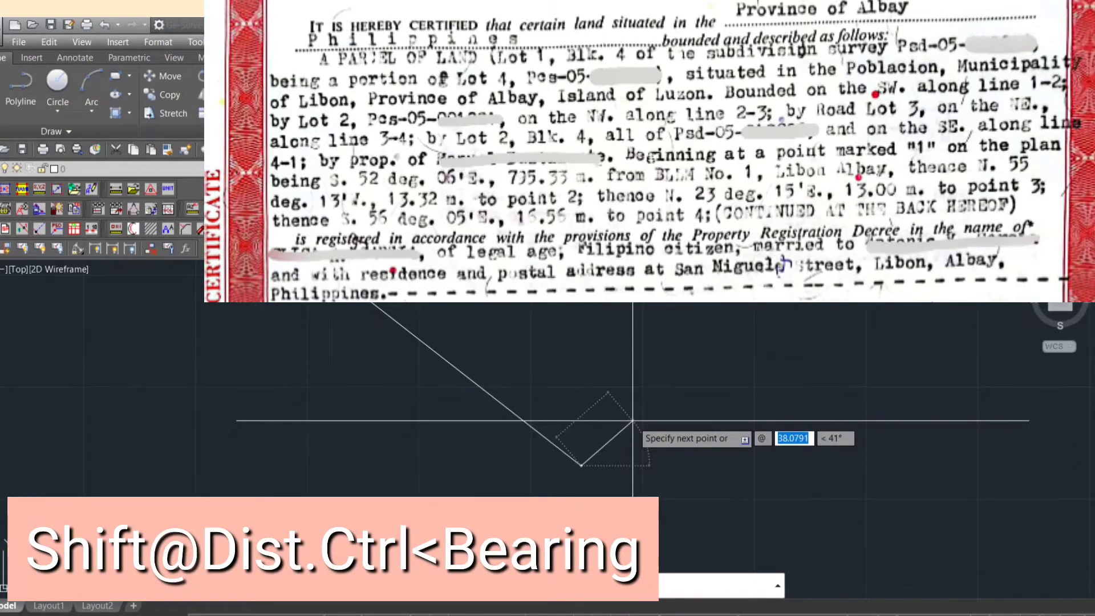
{"action": "type", "text": "13.3"}
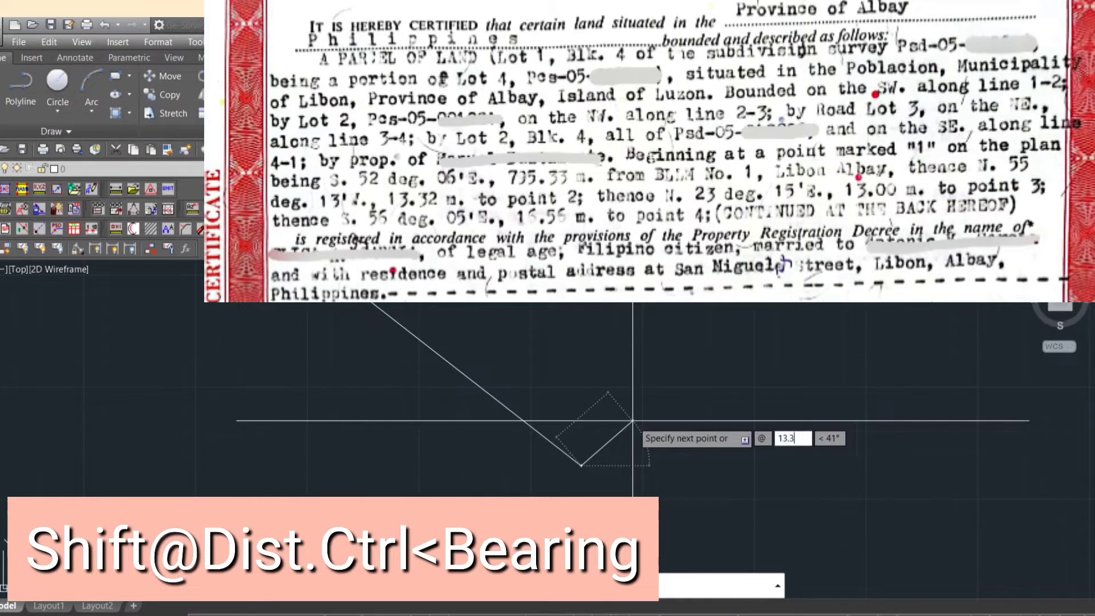
{"action": "type", "text": "2"}
{"action": "key", "text": "Tab"}
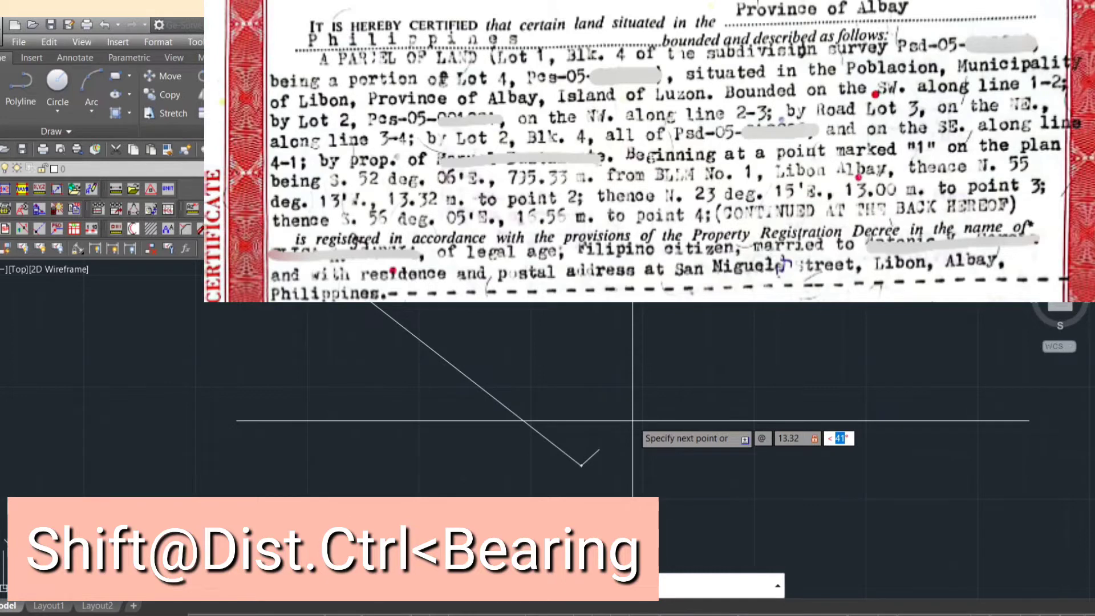
{"action": "type", "text": "n55d"}
{"action": "type", "text": "13'w"}
{"action": "key", "text": "Return"}
{"action": "mouse_move", "coordinate": [529, 406]}
{"action": "middle_mouse_down"}
{"action": "mouse_move", "coordinate": [271, 366]}
{"action": "mouse_move", "coordinate": [202, 403]}
{"action": "middle_mouse_up"}
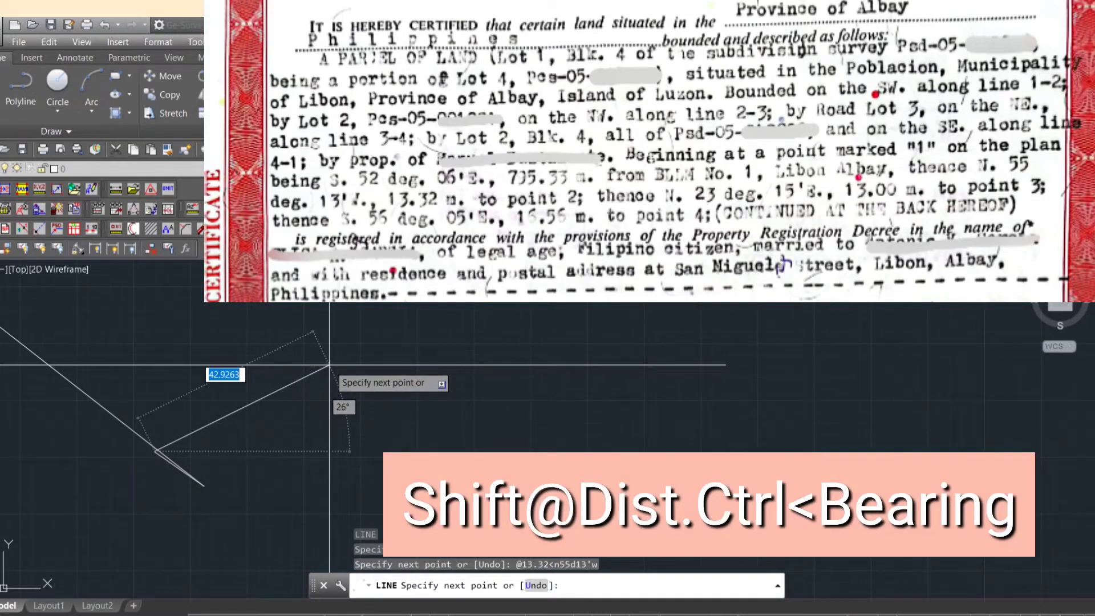
Step: Draw sides 2–3 (13.00 m, N 23°15' E) and 3–4 (16.56 m, S 56°05' E)
{"action": "type", "text": "@"}
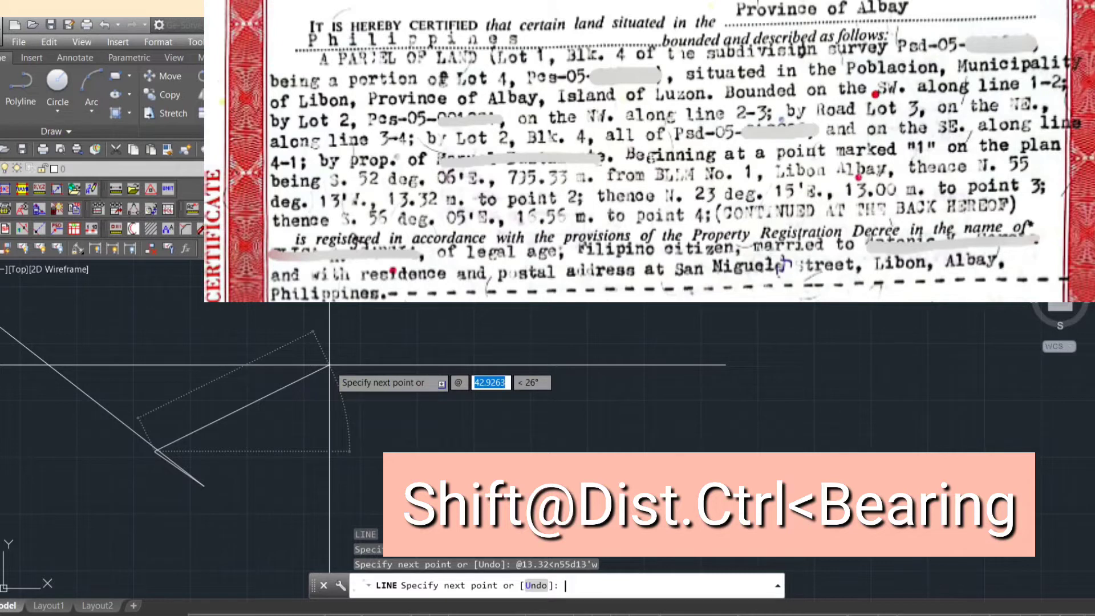
{"action": "type", "text": "3."}
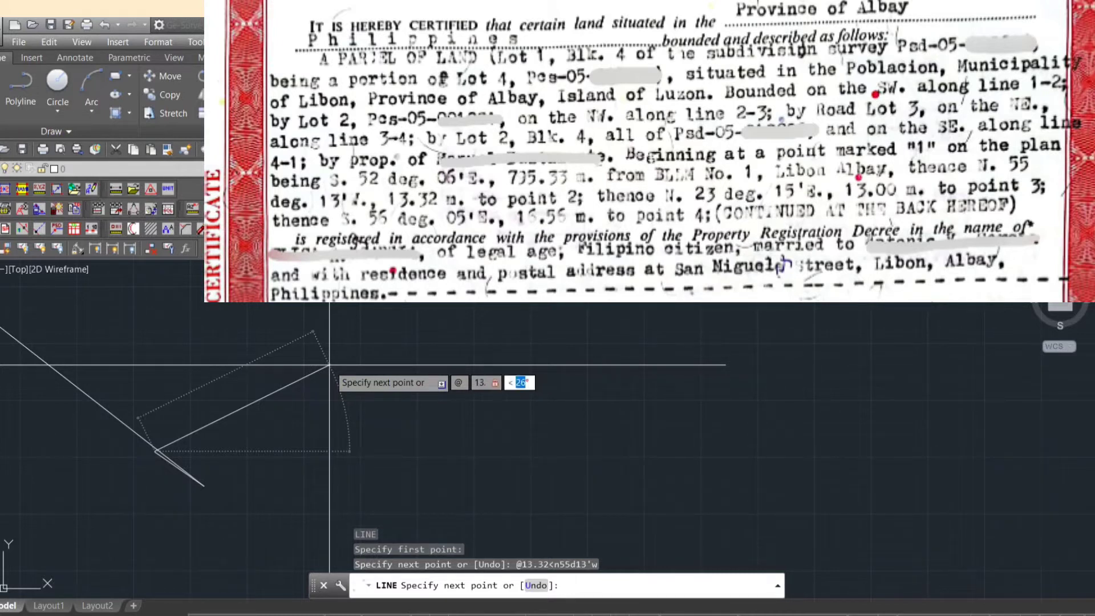
{"action": "key", "text": "Tab"}
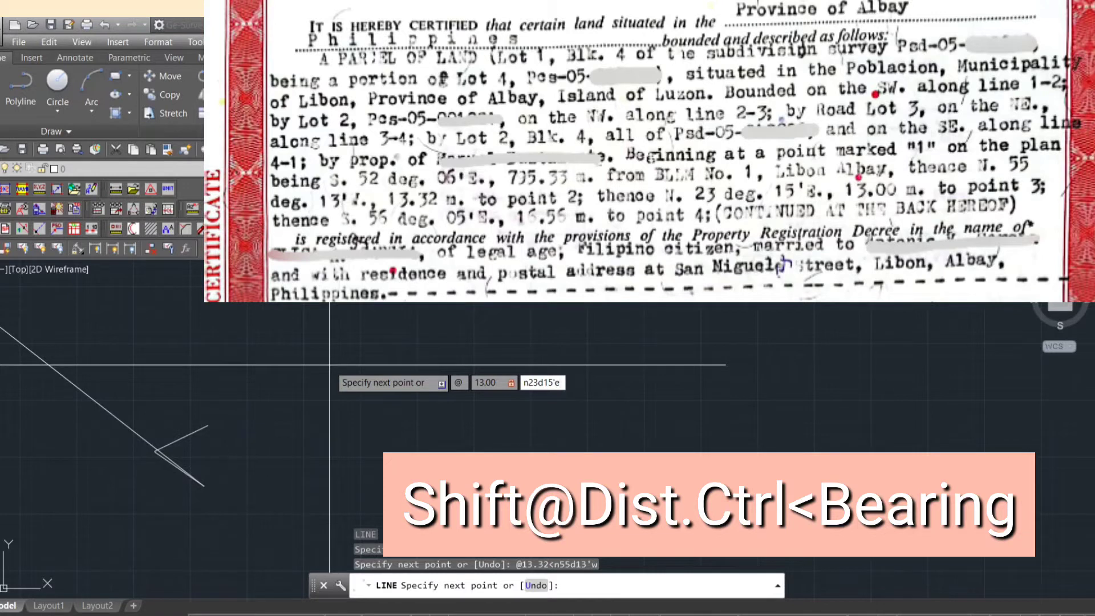
{"action": "key", "text": "Return"}
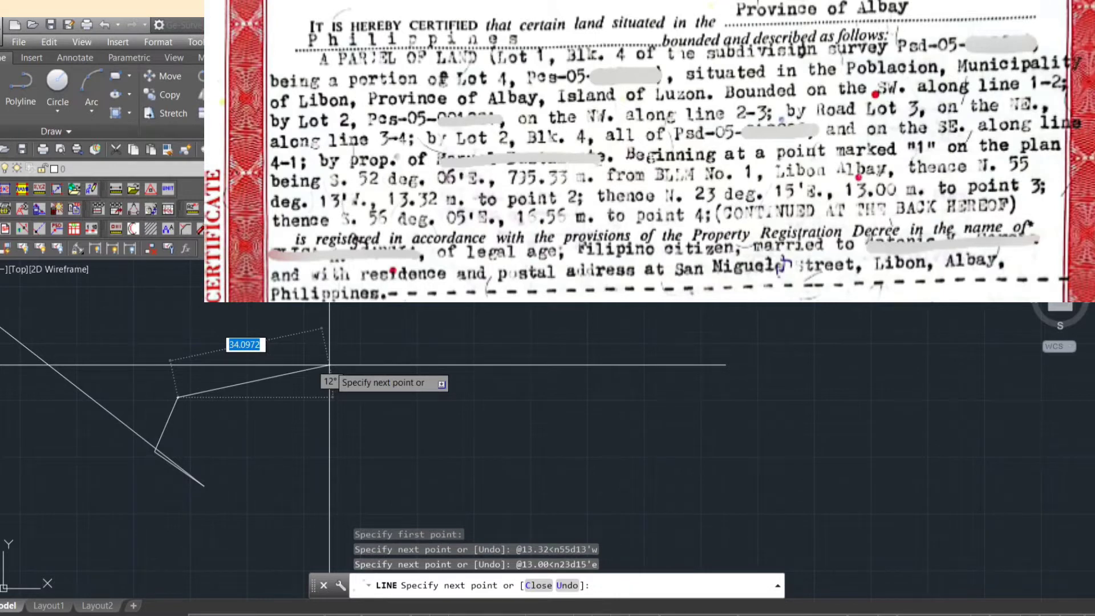
{"action": "type", "text": "@16.56"}
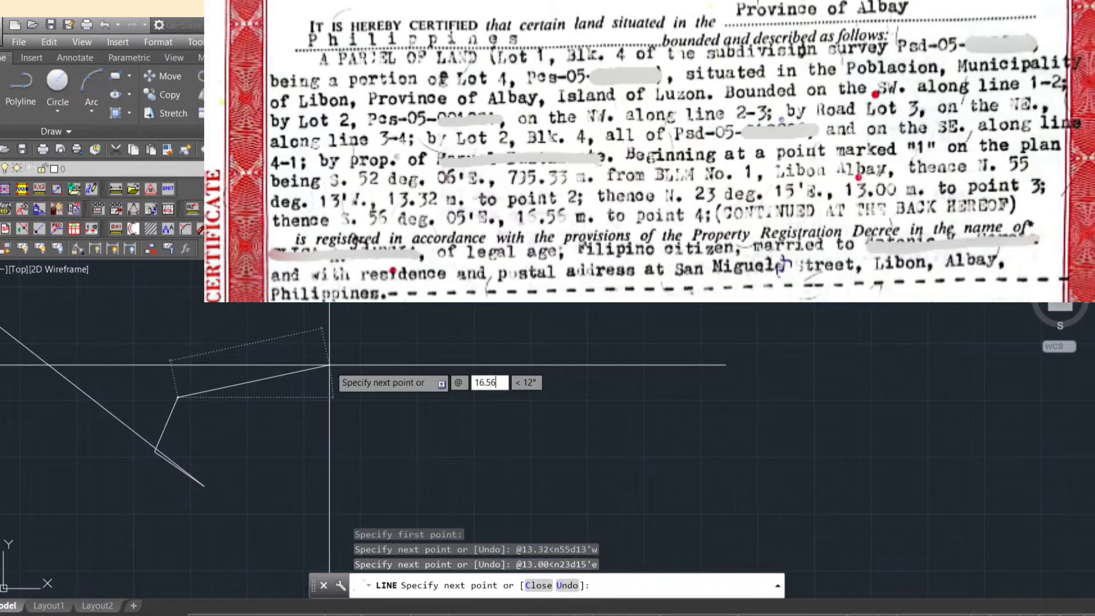
{"action": "key", "text": "Tab"}
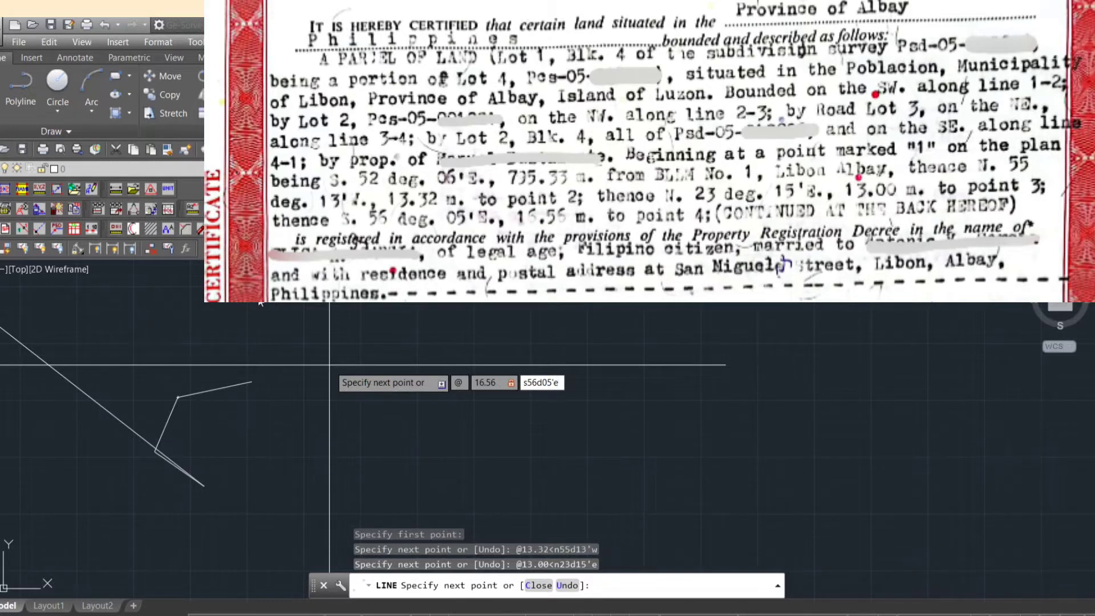
{"action": "key", "text": "Return"}
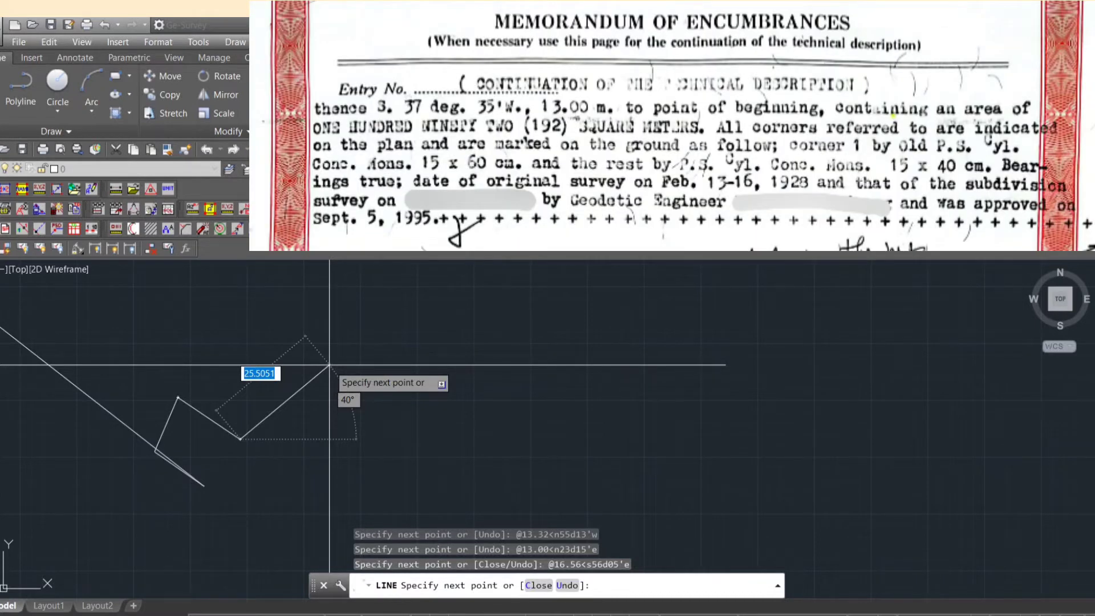
Step: Close the lot with side 4–1, 13.00 m at S 37°35' W, and end LINE
{"action": "type", "text": "@13.00"}
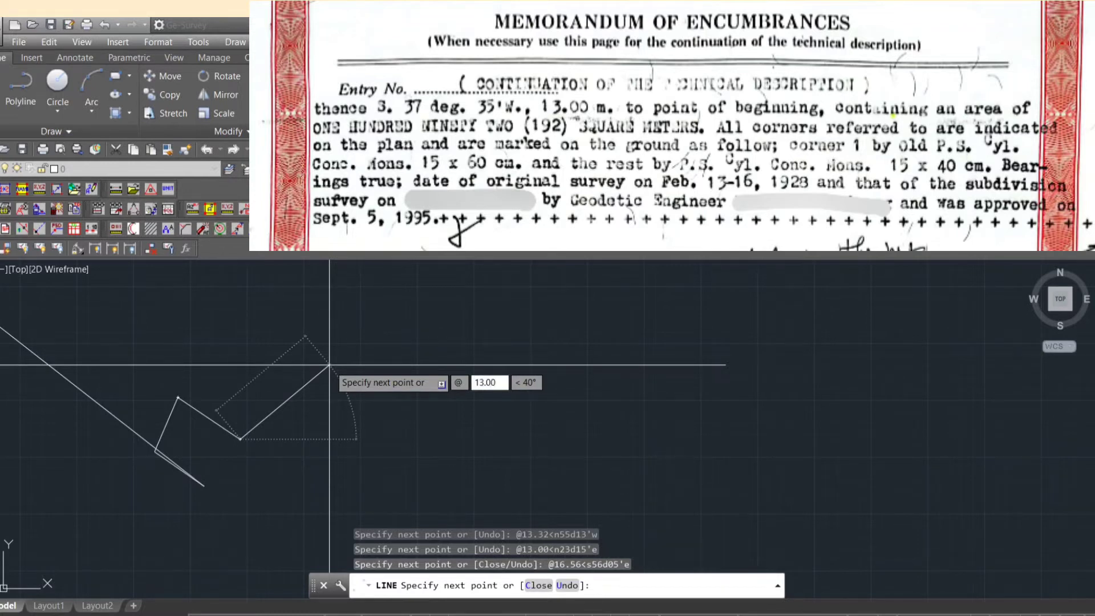
{"action": "key", "text": "Tab"}
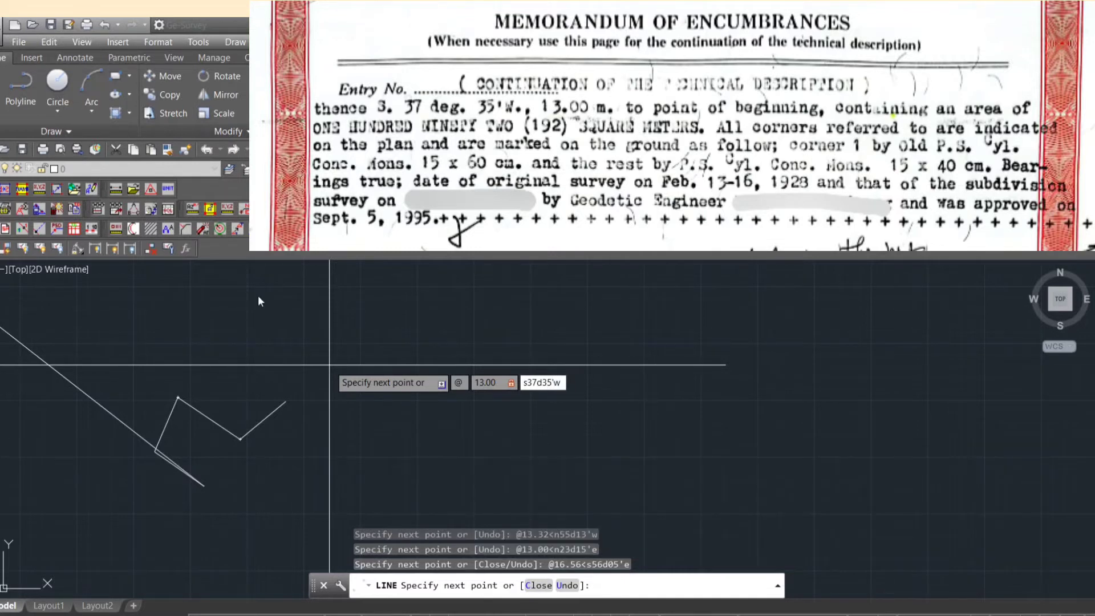
{"action": "key", "text": "Return"}
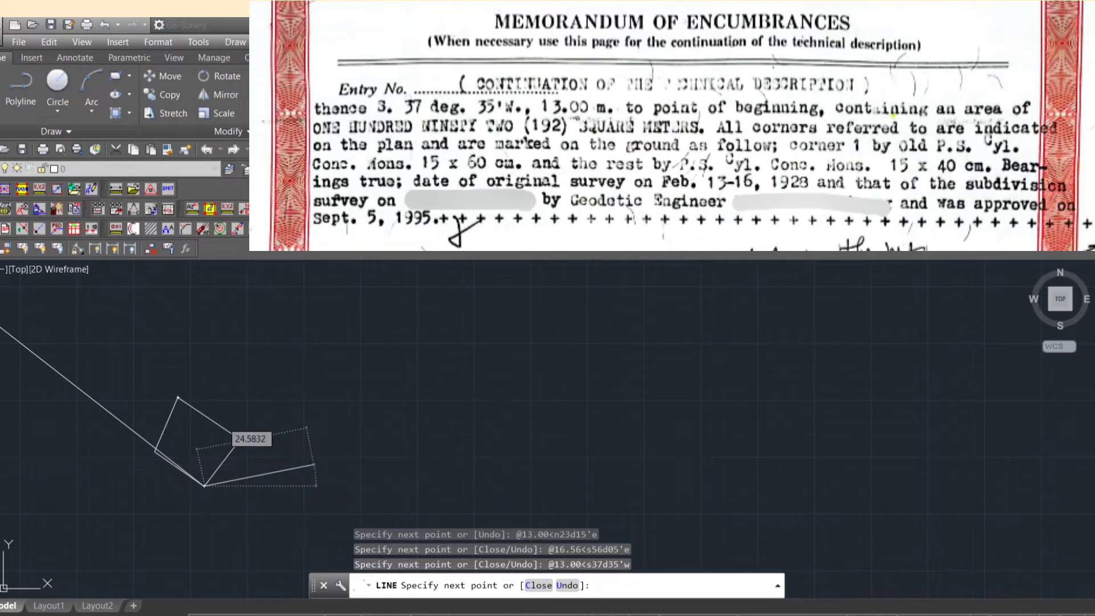
{"action": "key", "text": "Escape"}
Step: Zoom and pan along the tie line to bring the lot outline into view
{"action": "scroll", "coordinate": [176, 436], "scroll_direction": "up", "scroll_amount": 2}
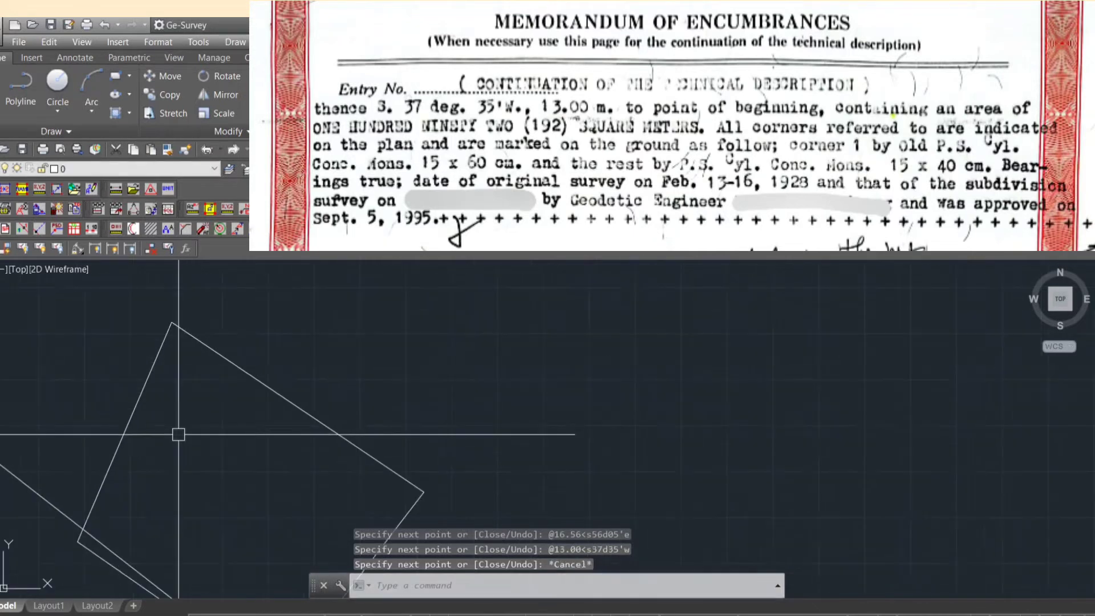
{"action": "scroll", "coordinate": [179, 439], "scroll_direction": "down", "scroll_amount": 2}
{"action": "scroll", "coordinate": [178, 440], "scroll_direction": "up", "scroll_amount": 3}
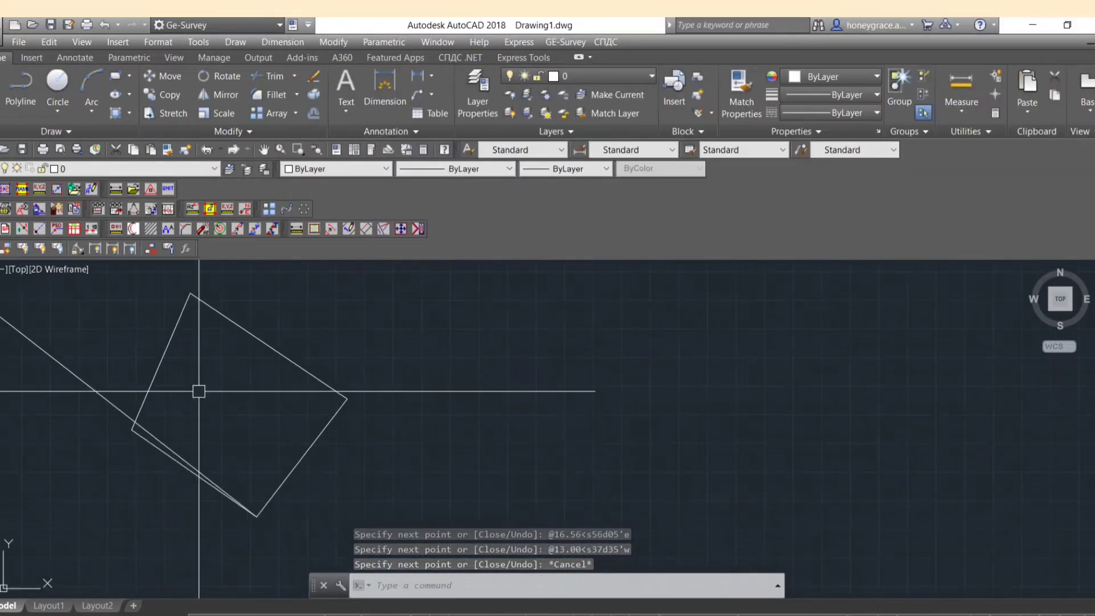
{"action": "scroll", "coordinate": [199, 391], "scroll_direction": "down", "scroll_amount": 2}
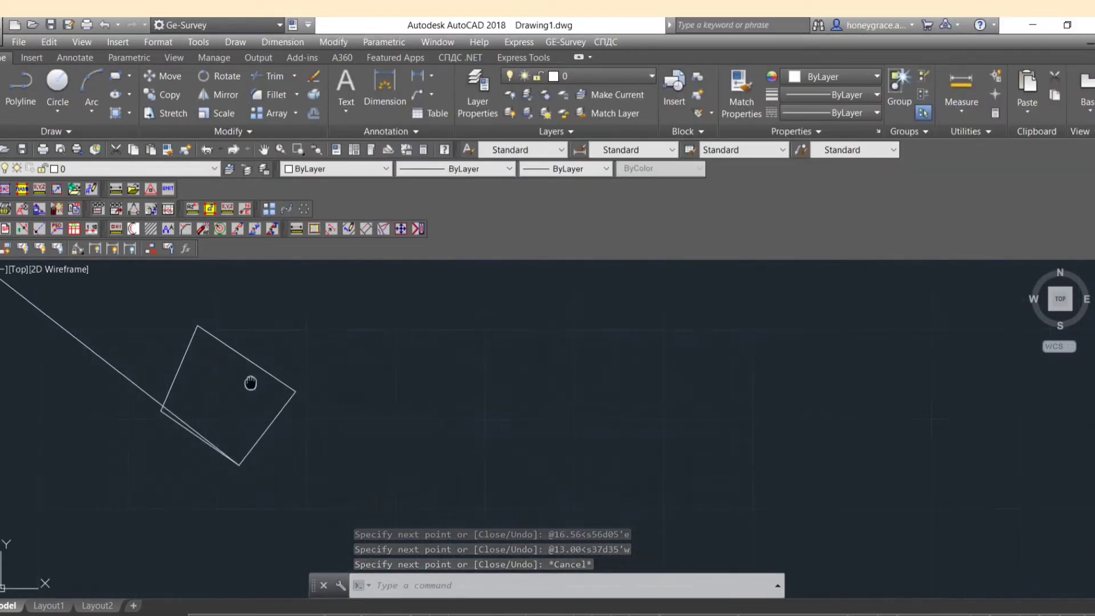
{"action": "scroll", "coordinate": [252, 384], "scroll_direction": "down", "scroll_amount": 2}
{"action": "mouse_move", "coordinate": [397, 340]}
{"action": "middle_mouse_down"}
{"action": "mouse_move", "coordinate": [378, 422]}
{"action": "mouse_move", "coordinate": [344, 394]}
{"action": "mouse_move", "coordinate": [361, 417]}
{"action": "middle_mouse_up"}
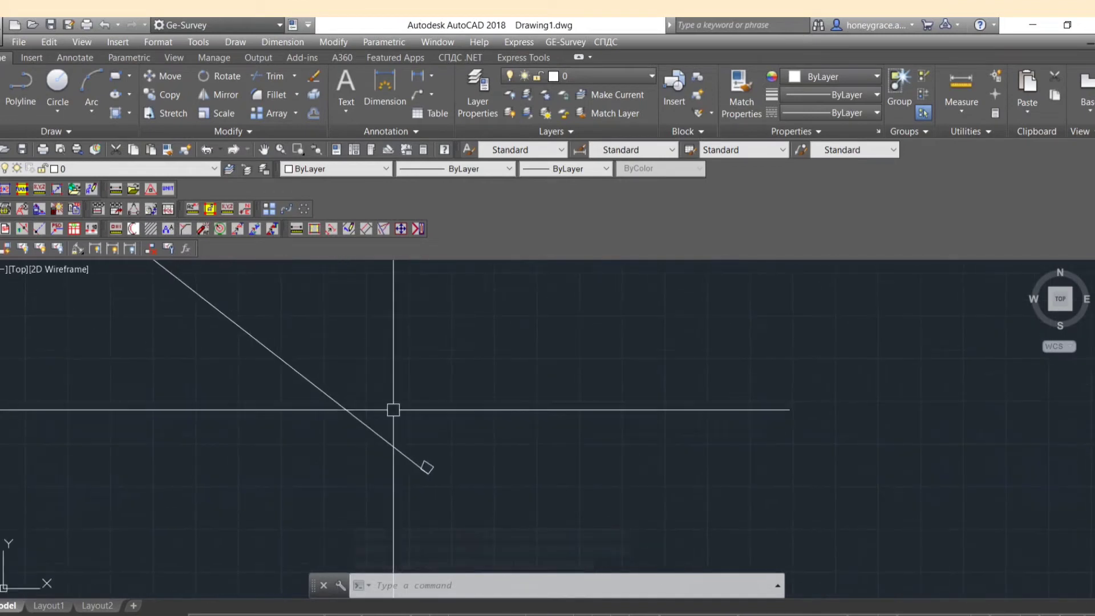
{"action": "scroll", "coordinate": [416, 424], "scroll_direction": "down", "scroll_amount": 2}
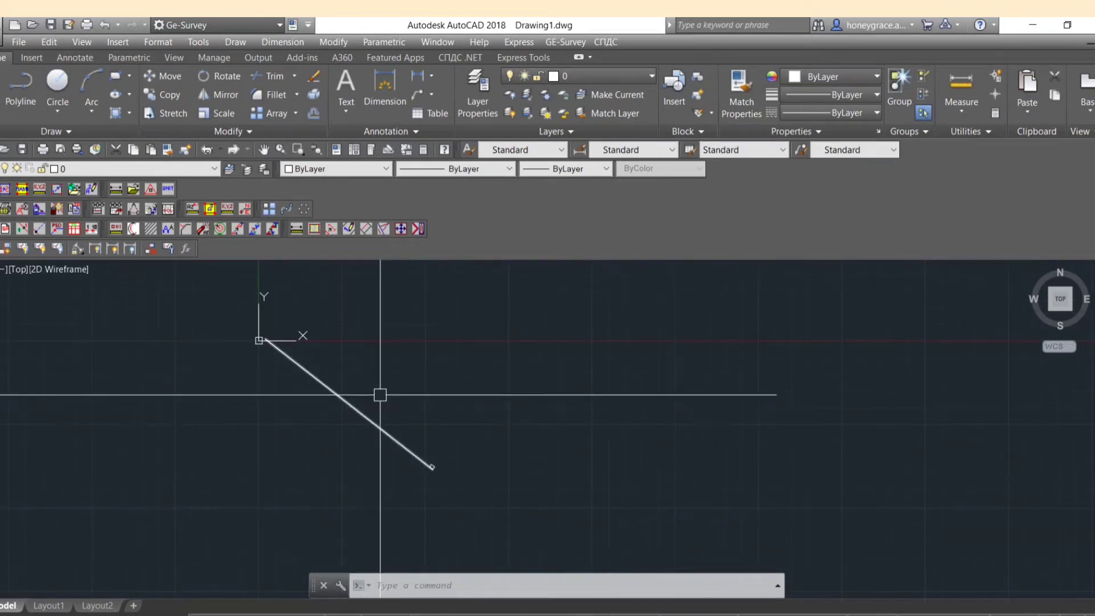
{"action": "scroll", "coordinate": [428, 420], "scroll_direction": "up", "scroll_amount": 2}
{"action": "middle_click_drag", "start_coordinate": [416, 416], "coordinate": [393, 367]}
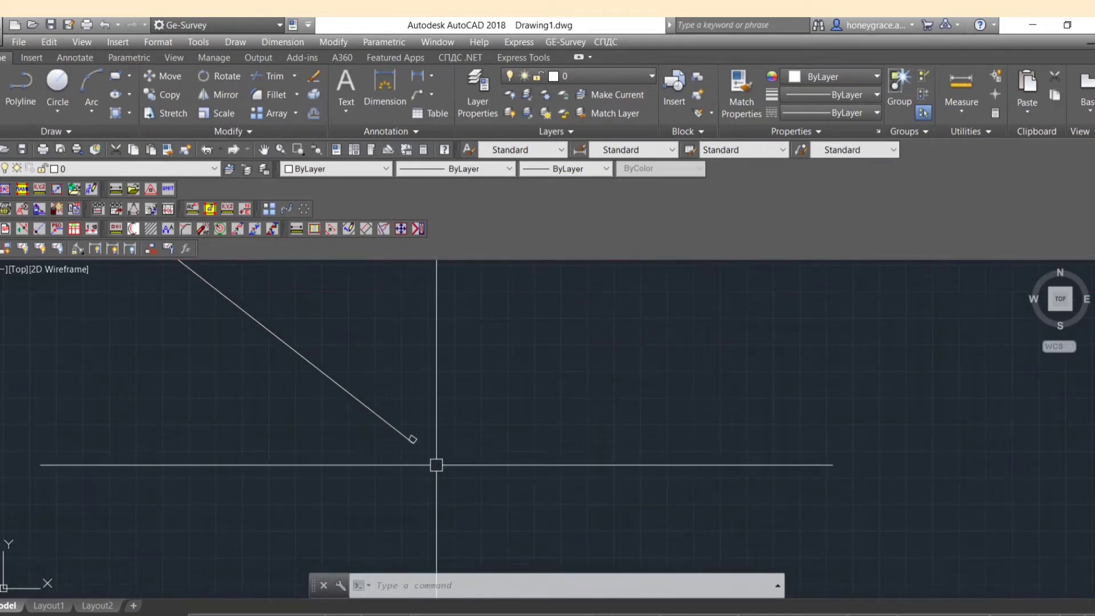
{"action": "scroll", "coordinate": [426, 437], "scroll_direction": "up", "scroll_amount": 2}
Step: Move the tie line and lot outline together to a new location
{"action": "type", "text": "m"}
{"action": "key", "text": "Return"}
{"action": "left_click", "coordinate": [471, 484]}
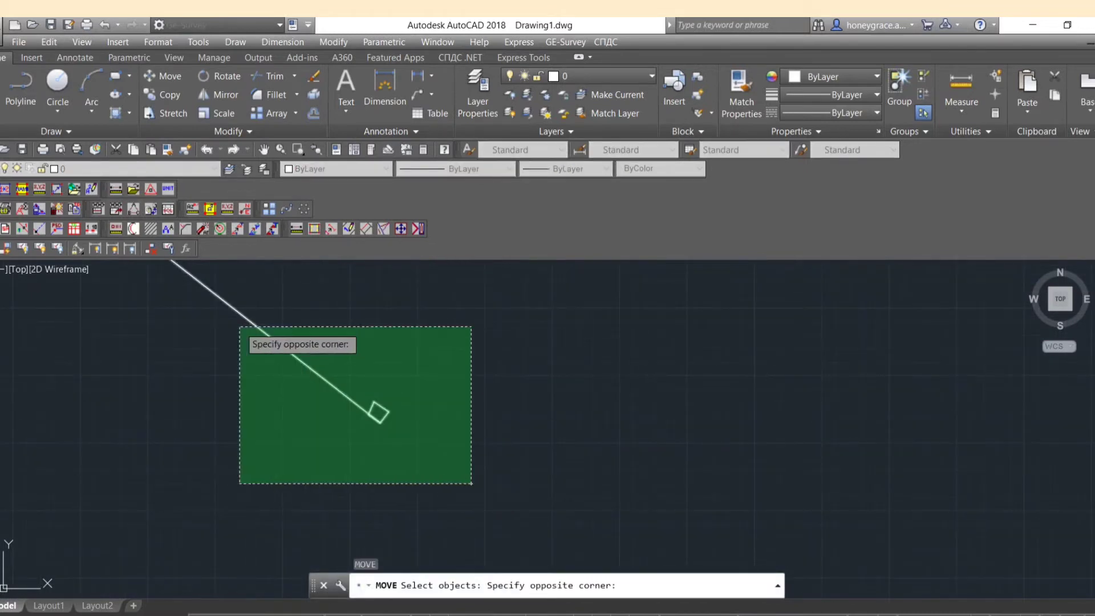
{"action": "left_click", "coordinate": [239, 327]}
{"action": "key", "text": "Return"}
{"action": "left_click", "coordinate": [282, 384]}
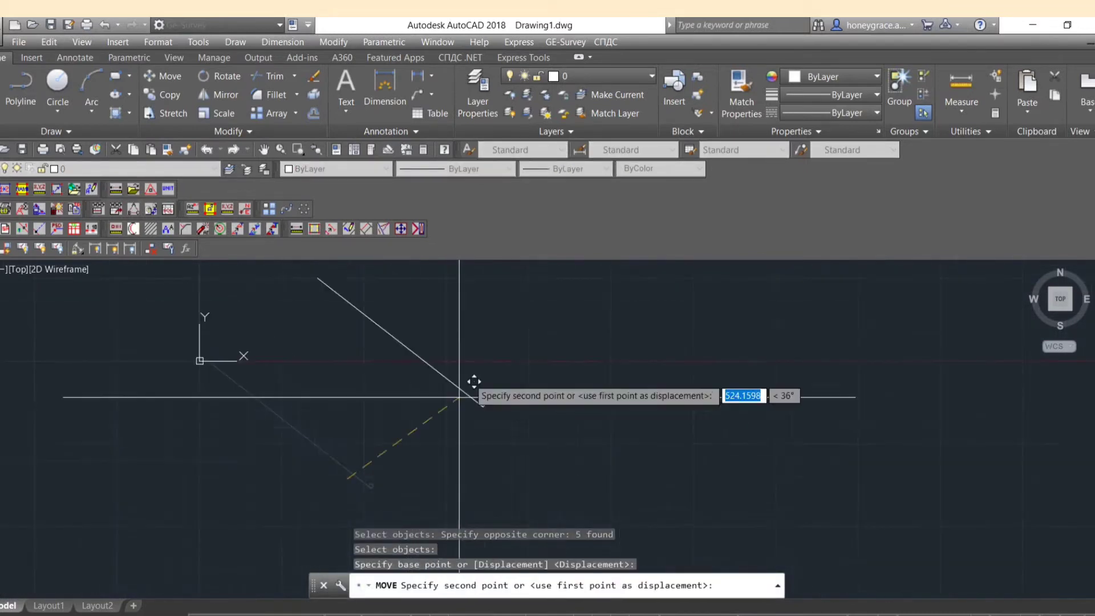
{"action": "scroll", "coordinate": [472, 384], "scroll_direction": "down", "scroll_amount": 3}
{"action": "left_click", "coordinate": [494, 376]}
Step: Zoom and pan to frame the moved tie line and lot outline
{"action": "scroll", "coordinate": [497, 354], "scroll_direction": "up", "scroll_amount": 2}
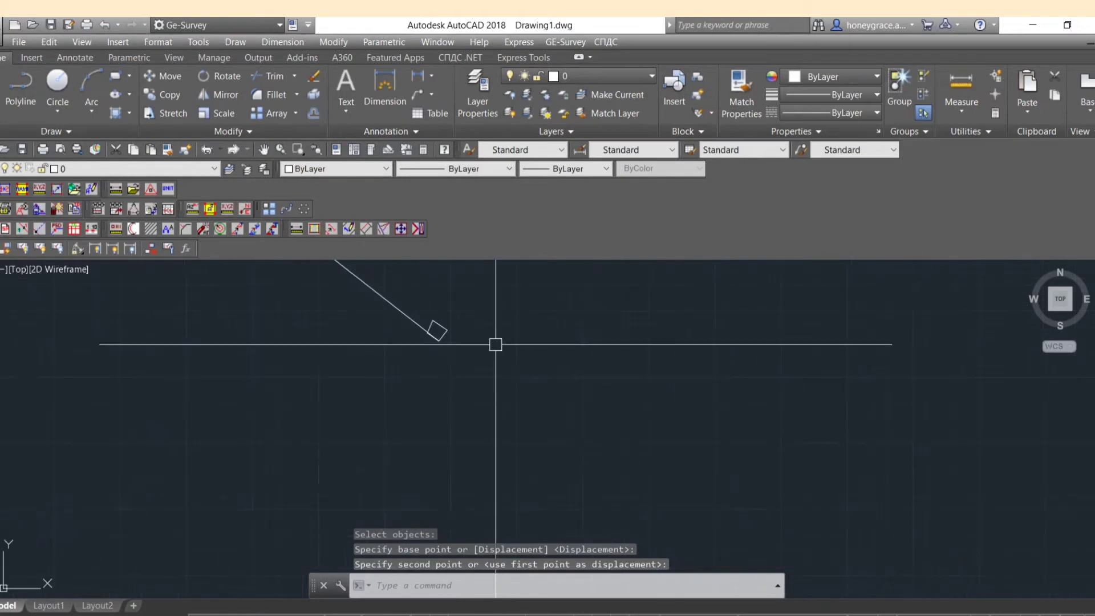
{"action": "scroll", "coordinate": [440, 326], "scroll_direction": "up", "scroll_amount": 2}
{"action": "scroll", "coordinate": [348, 318], "scroll_direction": "up", "scroll_amount": 2}
{"action": "scroll", "coordinate": [348, 358], "scroll_direction": "up", "scroll_amount": 1}
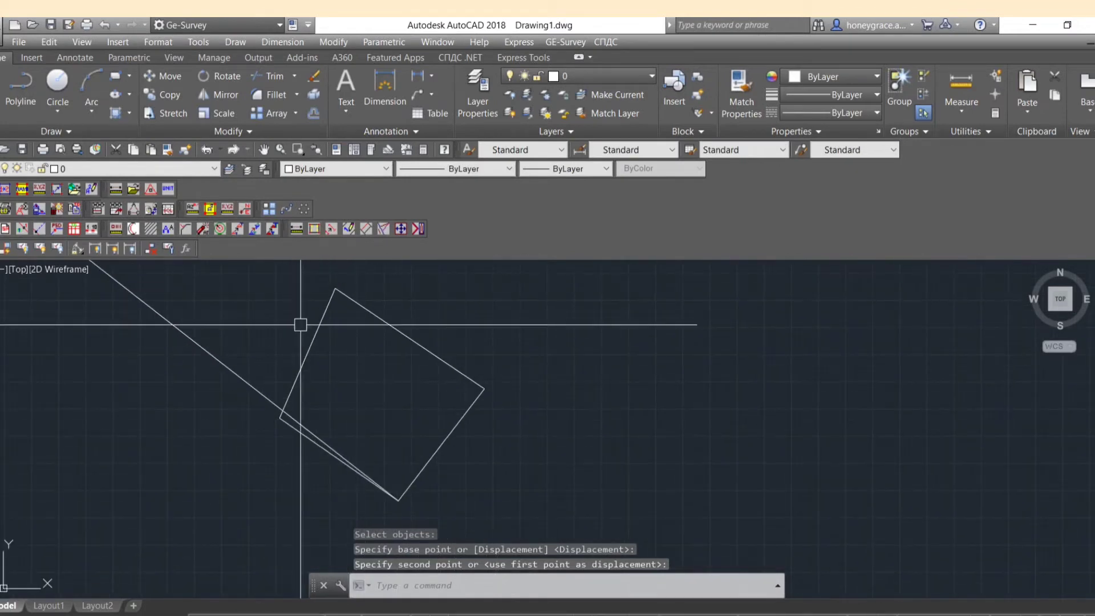
{"action": "mouse_move", "coordinate": [401, 391]}
{"action": "middle_mouse_down"}
{"action": "mouse_move", "coordinate": [355, 397]}
{"action": "mouse_move", "coordinate": [332, 422]}
{"action": "middle_mouse_up"}
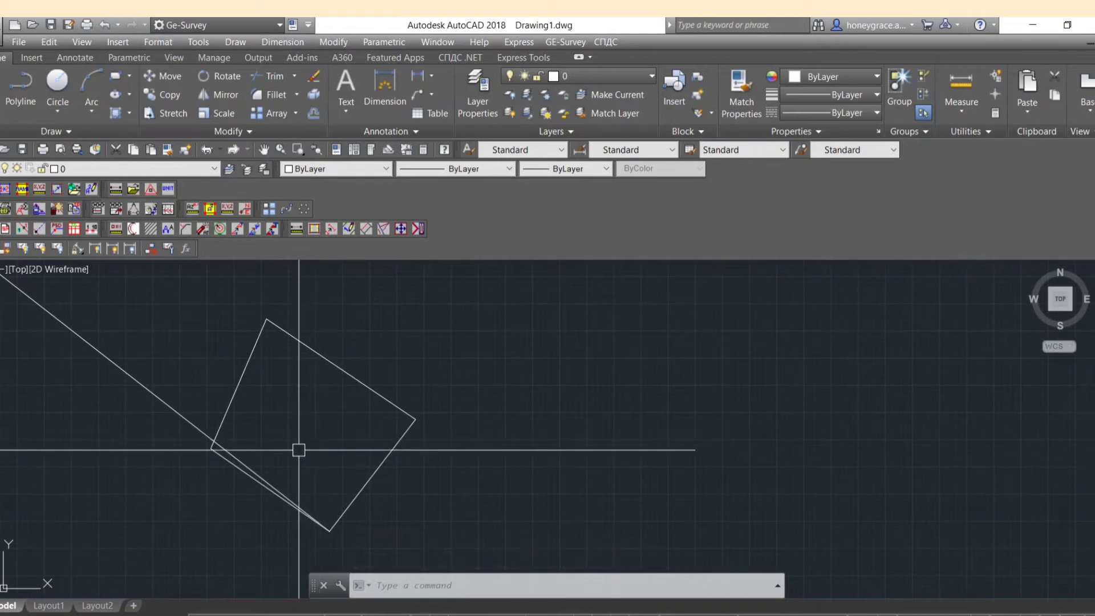
{"action": "middle_click_drag", "start_coordinate": [218, 400], "coordinate": [294, 330]}
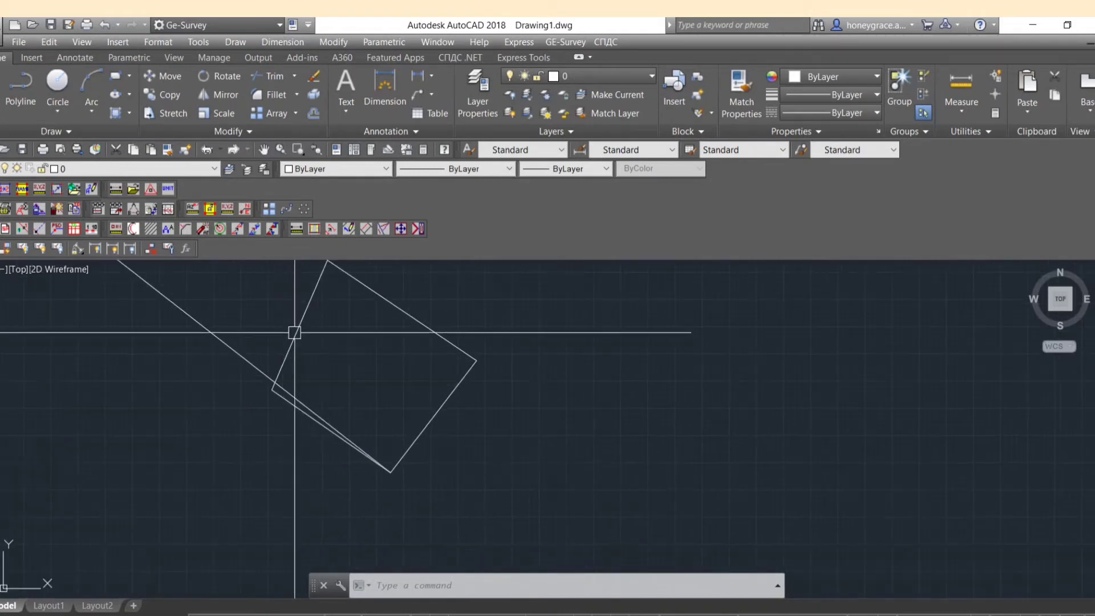
{"action": "middle_click_drag", "start_coordinate": [298, 398], "coordinate": [286, 411]}
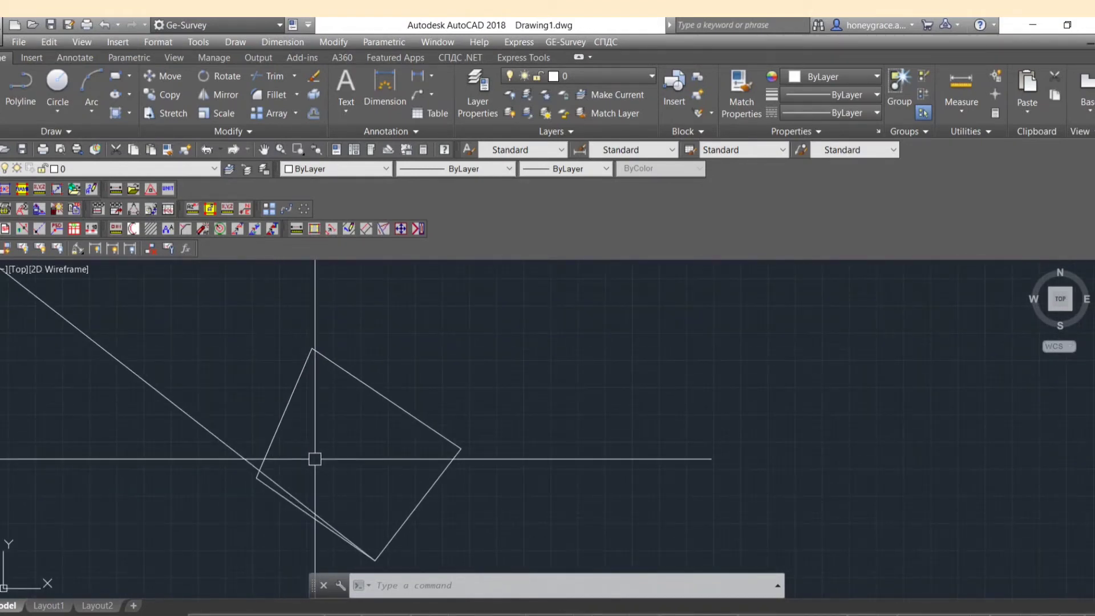
{"action": "middle_click_drag", "start_coordinate": [347, 472], "coordinate": [330, 442]}
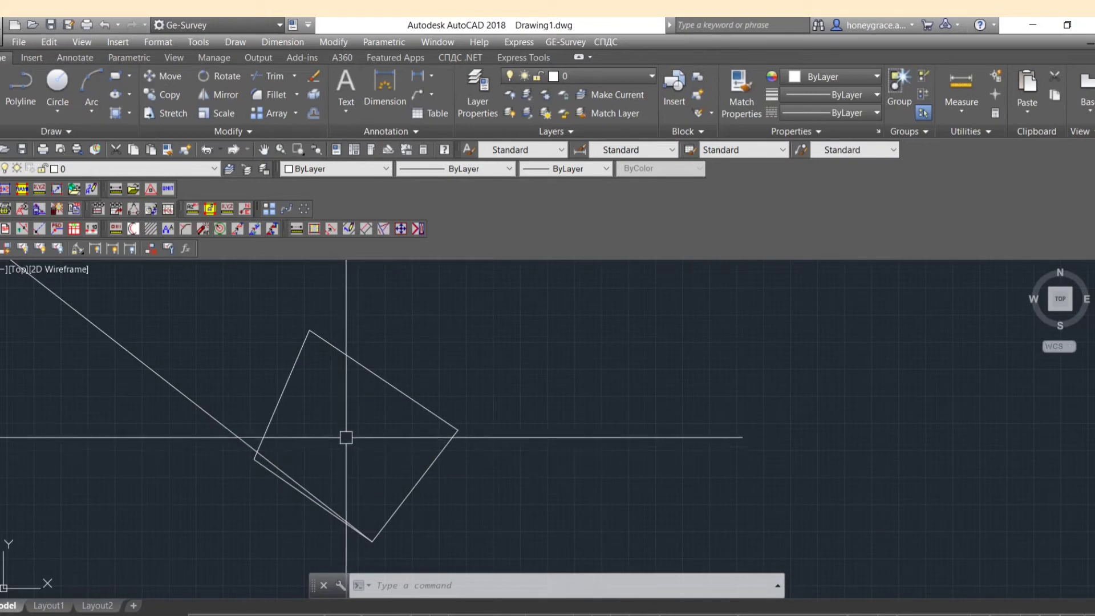
{"action": "middle_click_drag", "start_coordinate": [362, 399], "coordinate": [367, 388]}
{"action": "scroll", "coordinate": [660, 437], "scroll_direction": "down", "scroll_amount": 2}
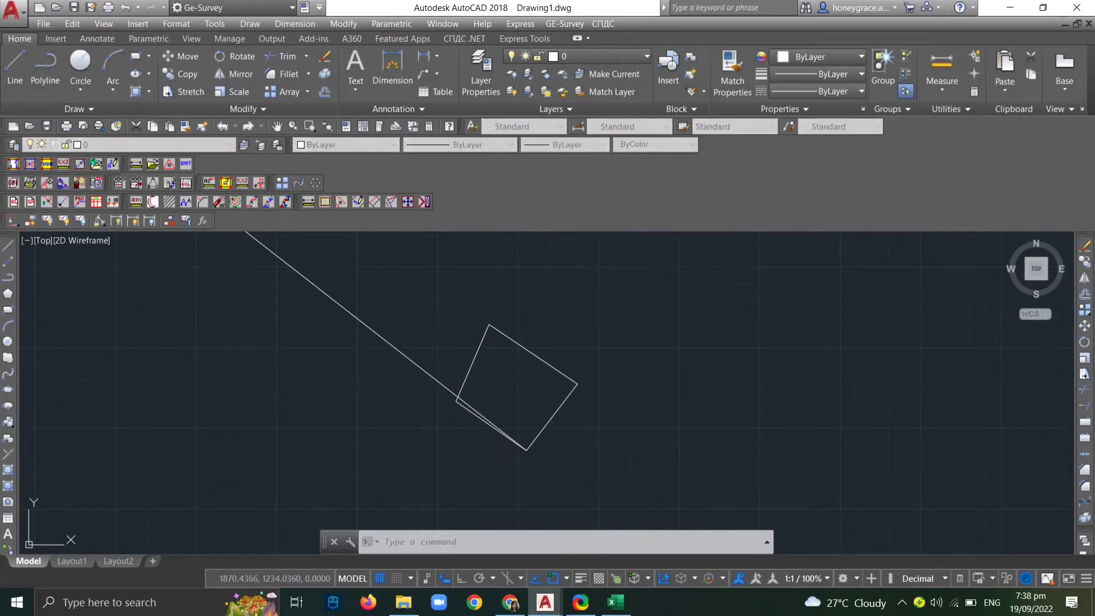
Step: Paste the Excel BLLM#1 row (30,000.00, 30,000.00) into the drawing and show its properties
{"action": "key", "text": "ctrl+v"}
{"action": "left_click", "coordinate": [666, 328]}
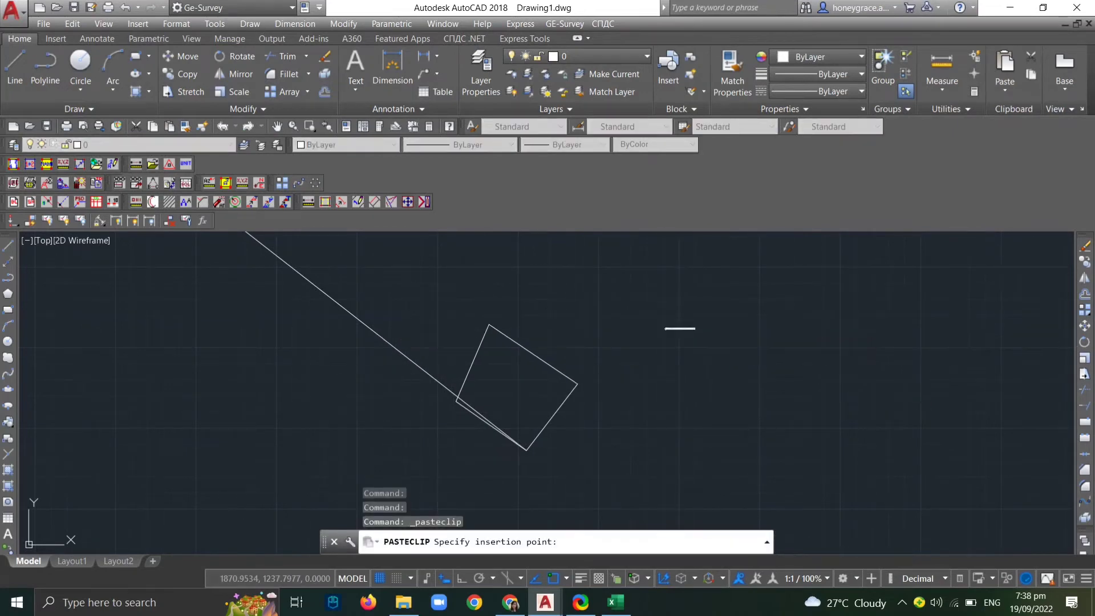
{"action": "scroll", "coordinate": [685, 336], "scroll_direction": "up", "scroll_amount": 4}
{"action": "left_click", "coordinate": [706, 318]}
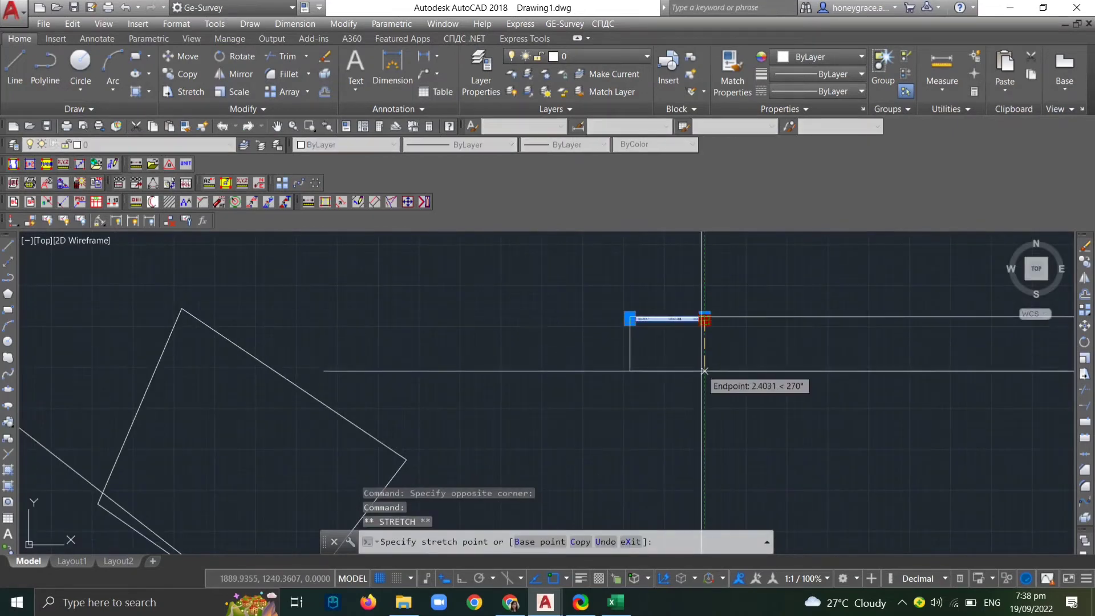
{"action": "key", "text": "ctrl+1"}
{"action": "scroll", "coordinate": [527, 307], "scroll_direction": "down", "scroll_amount": 5}
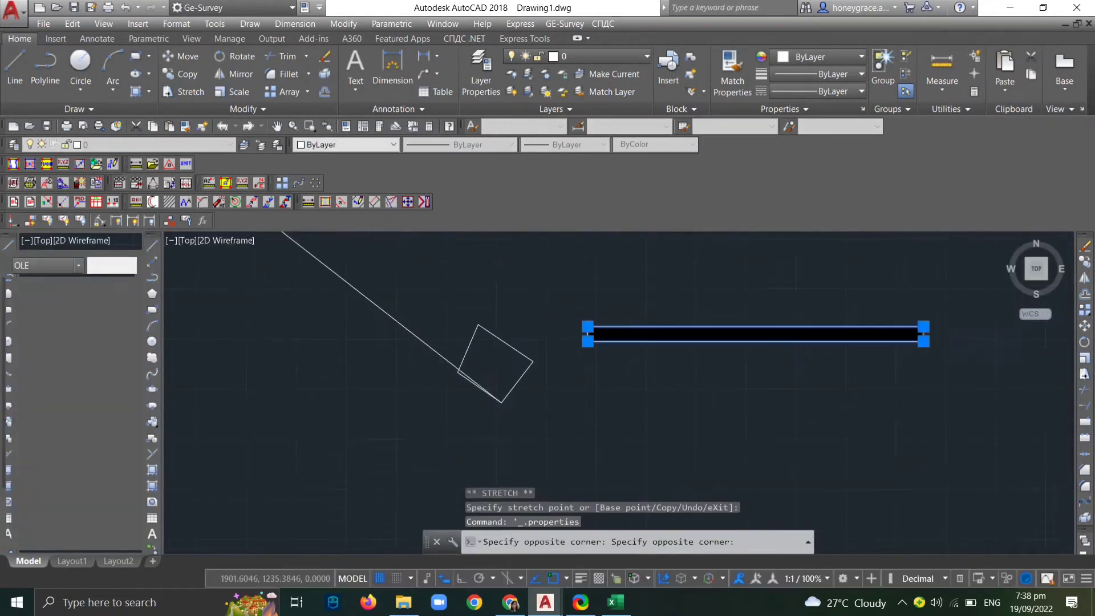
{"action": "scroll", "coordinate": [527, 307], "scroll_direction": "down", "scroll_amount": 2}
{"action": "key", "text": "Escape"}
{"action": "key", "text": "Escape"}
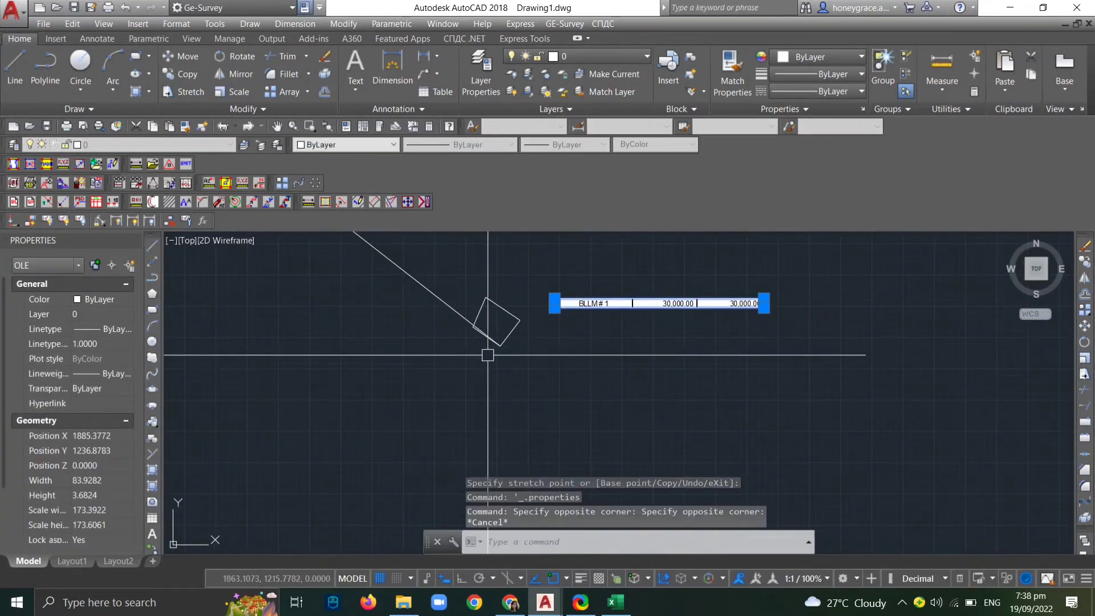
{"action": "key", "text": "Escape"}
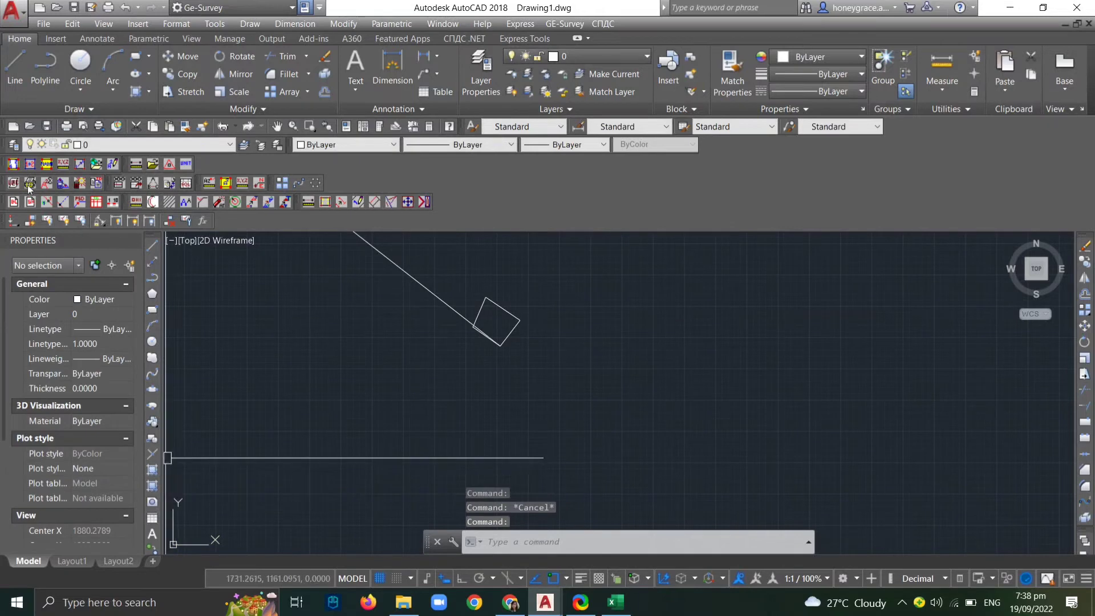
Step: Close the Properties palette and cancel the stray selection window
{"action": "left_click", "coordinate": [133, 240]}
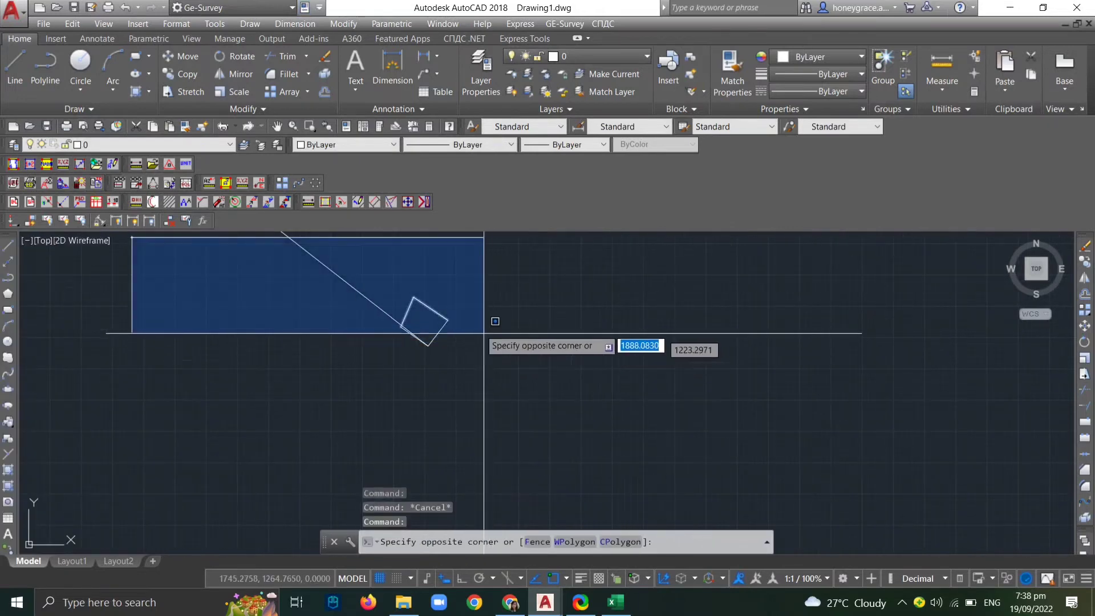
{"action": "key", "text": "Escape"}
{"action": "scroll", "coordinate": [545, 398], "scroll_direction": "down", "scroll_amount": 3}
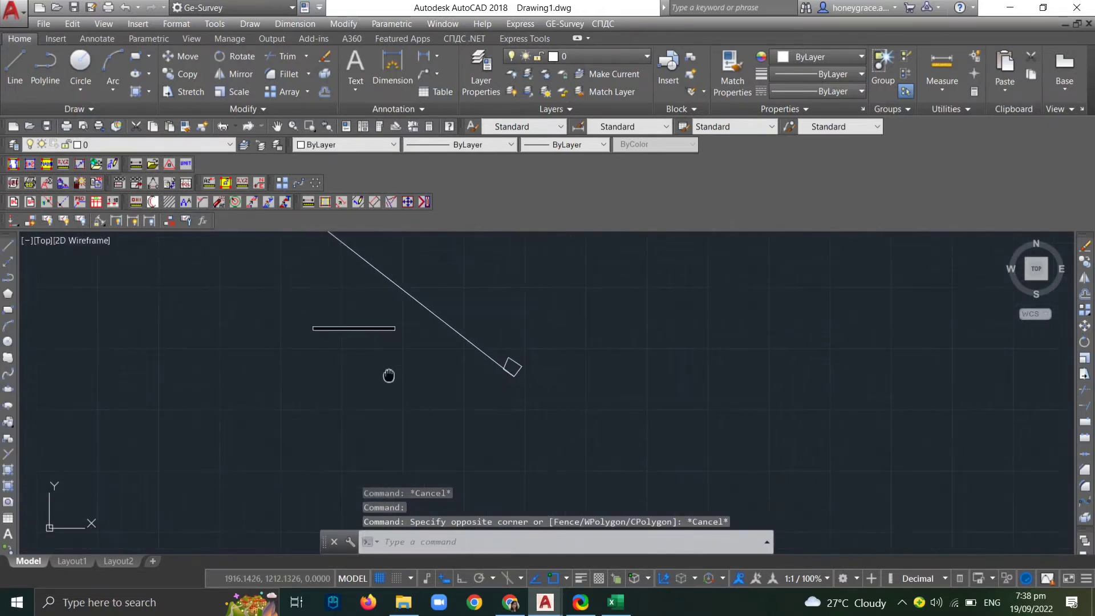
Step: Move the BLLM#1 coordinate row to just below the lot outline
{"action": "type", "text": "m"}
{"action": "key", "text": "Return"}
{"action": "scroll", "coordinate": [351, 377], "scroll_direction": "up", "scroll_amount": 4}
{"action": "left_click", "coordinate": [367, 358]}
{"action": "left_click", "coordinate": [279, 268]}
{"action": "key", "text": "Return"}
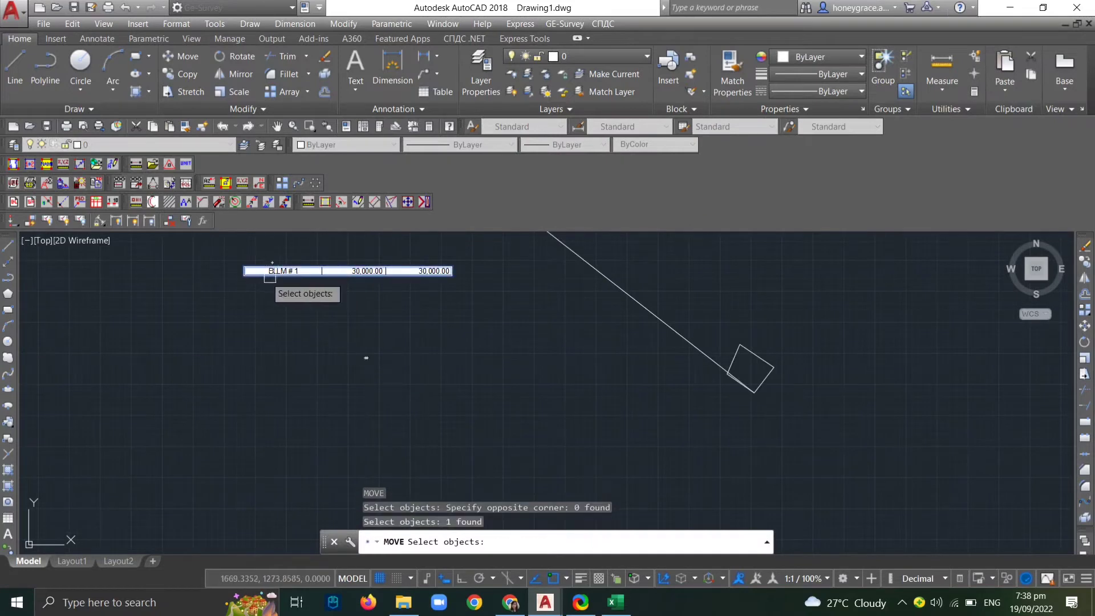
{"action": "left_click", "coordinate": [274, 271]}
{"action": "scroll", "coordinate": [645, 400], "scroll_direction": "up", "scroll_amount": 3}
{"action": "scroll", "coordinate": [668, 388], "scroll_direction": "up", "scroll_amount": 2}
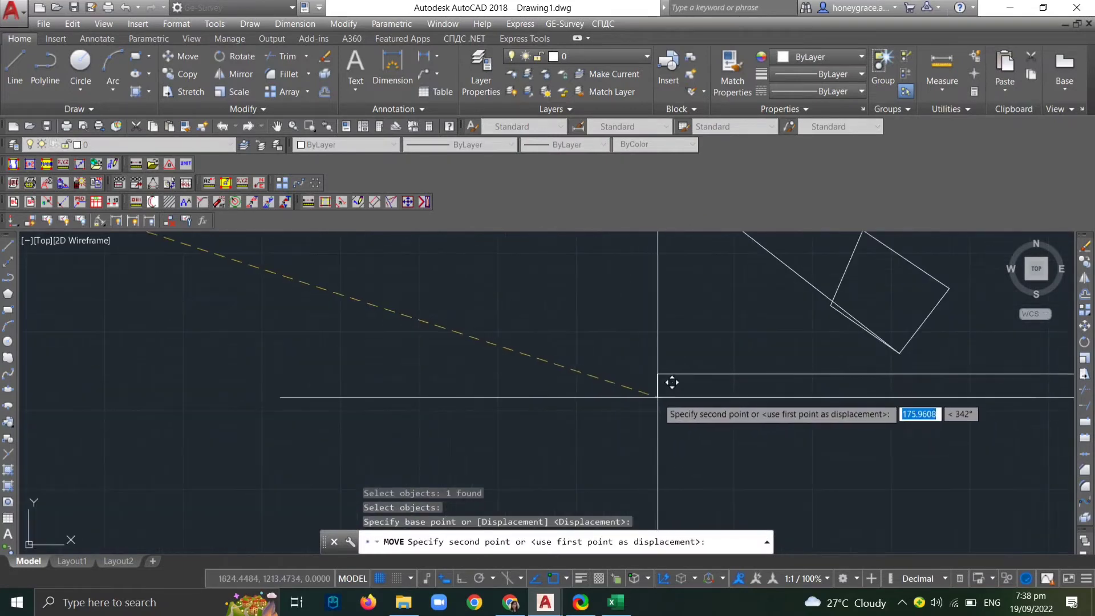
{"action": "left_click", "coordinate": [670, 398]}
Step: Re-frame the row and outline in view and start a circle
{"action": "scroll", "coordinate": [670, 398], "scroll_direction": "down", "scroll_amount": 2}
{"action": "mouse_move", "coordinate": [641, 409]}
{"action": "middle_mouse_down"}
{"action": "mouse_move", "coordinate": [567, 423]}
{"action": "mouse_move", "coordinate": [444, 388]}
{"action": "middle_mouse_up"}
{"action": "middle_click_drag", "start_coordinate": [465, 347], "coordinate": [391, 371]}
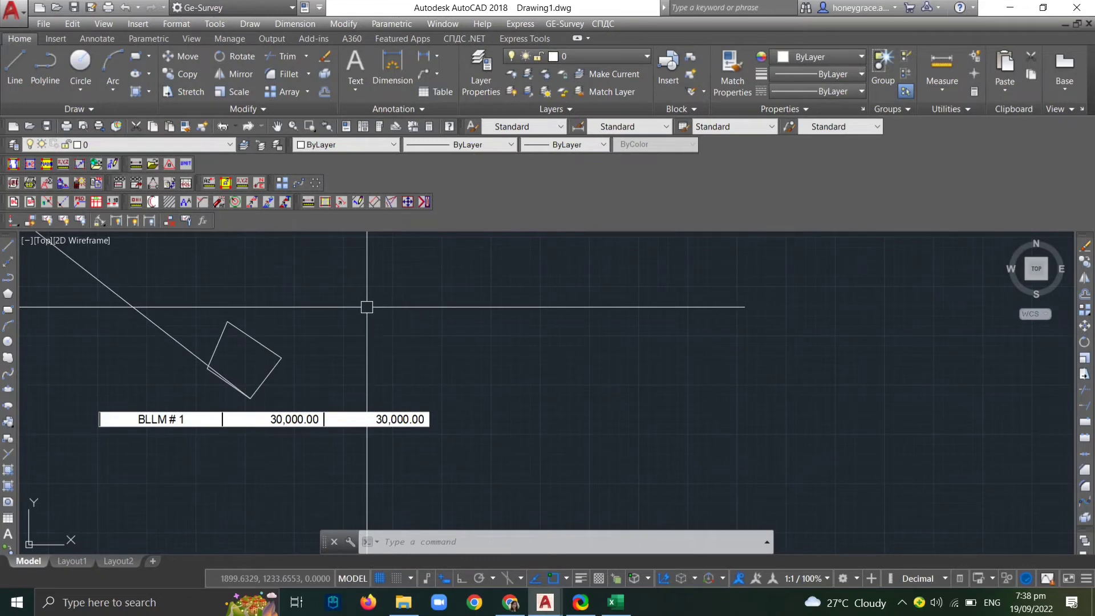
{"action": "type", "text": "c"}
{"action": "key", "text": "Return"}
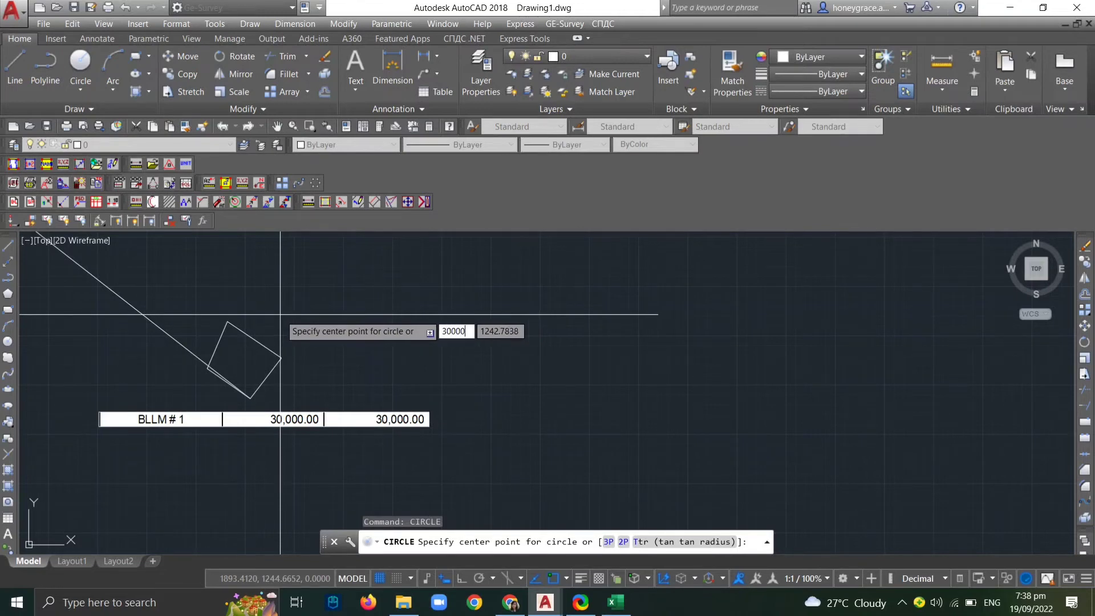
Step: Place the BLLM#1 marker circle at centre 30000,30000 with radius 10
{"action": "key", "text": "Tab"}
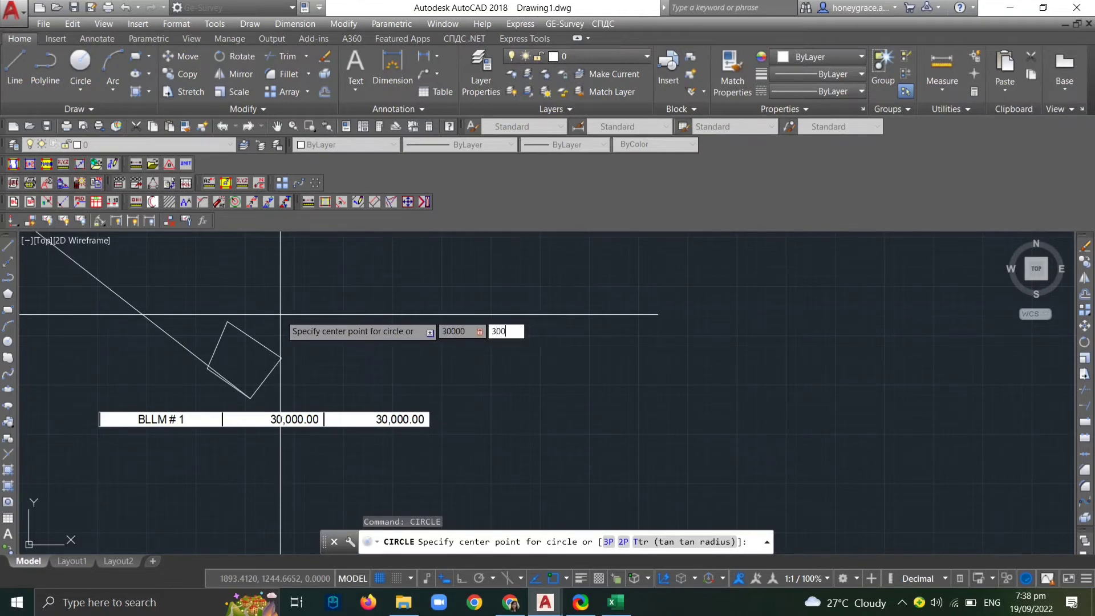
{"action": "key", "text": "Return"}
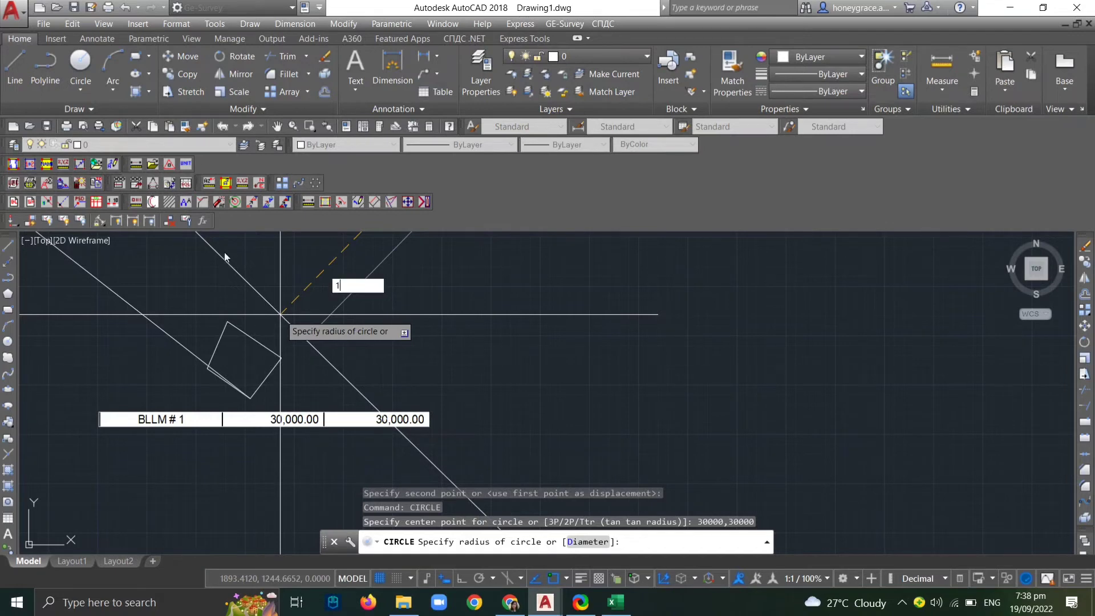
{"action": "type", "text": "0"}
{"action": "key", "text": "Return"}
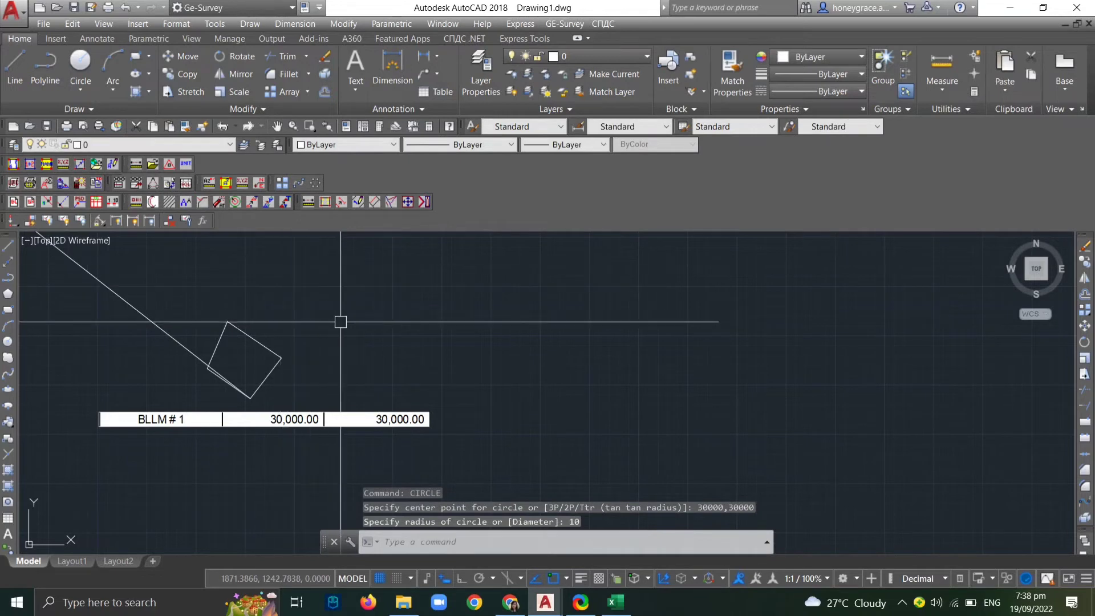
{"action": "type", "text": "Z"}
Step: Zoom to extents and pan so the lot drawing near the origin is framed
{"action": "key", "text": "Return"}
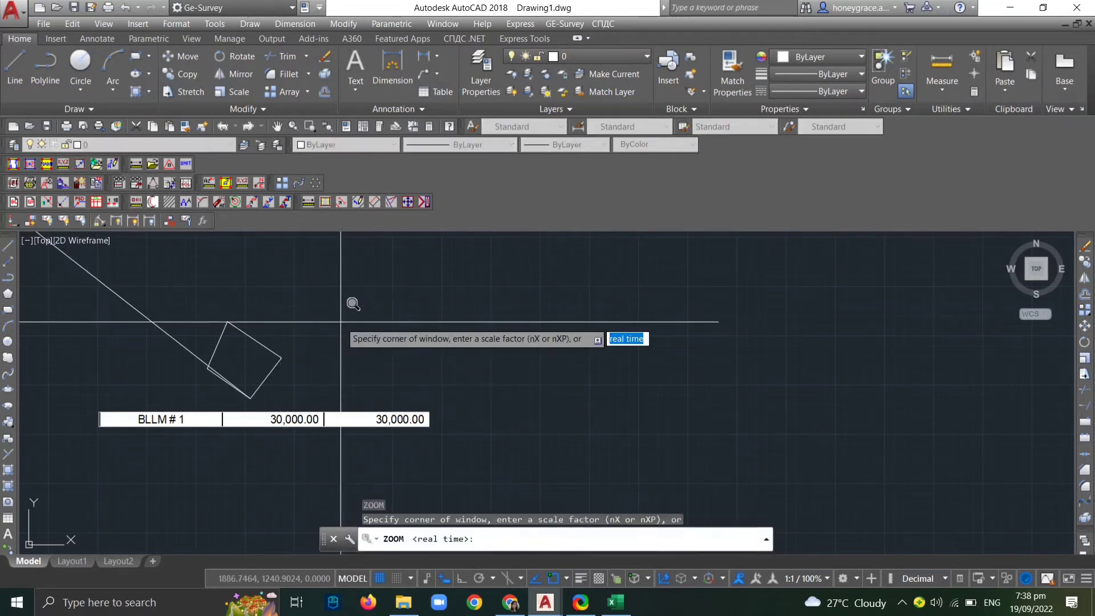
{"action": "type", "text": "e"}
{"action": "key", "text": "Return"}
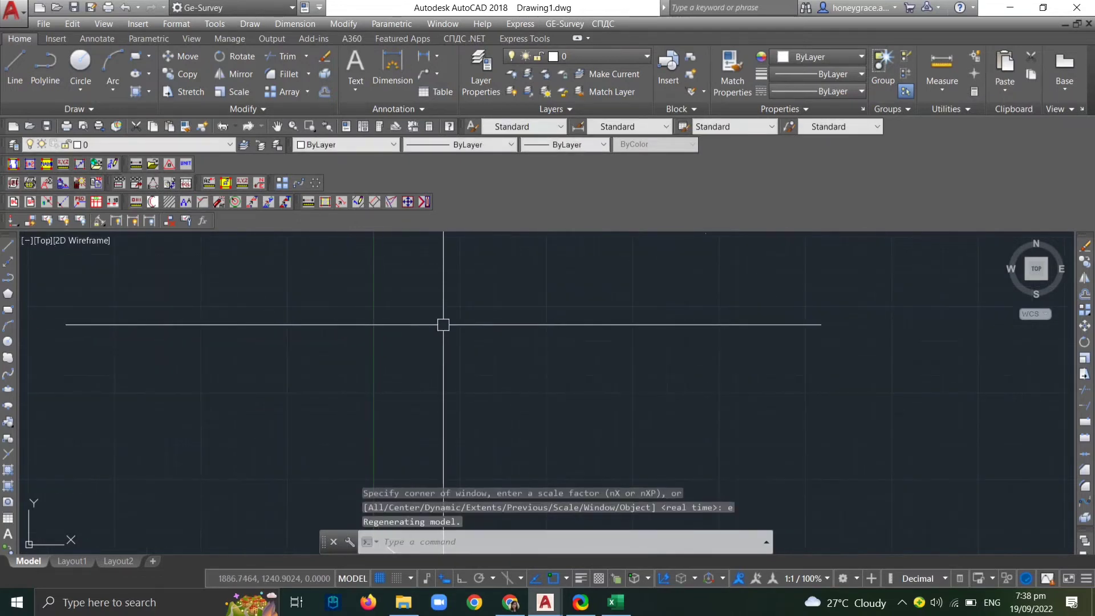
{"action": "scroll", "coordinate": [659, 337], "scroll_direction": "down", "scroll_amount": 1}
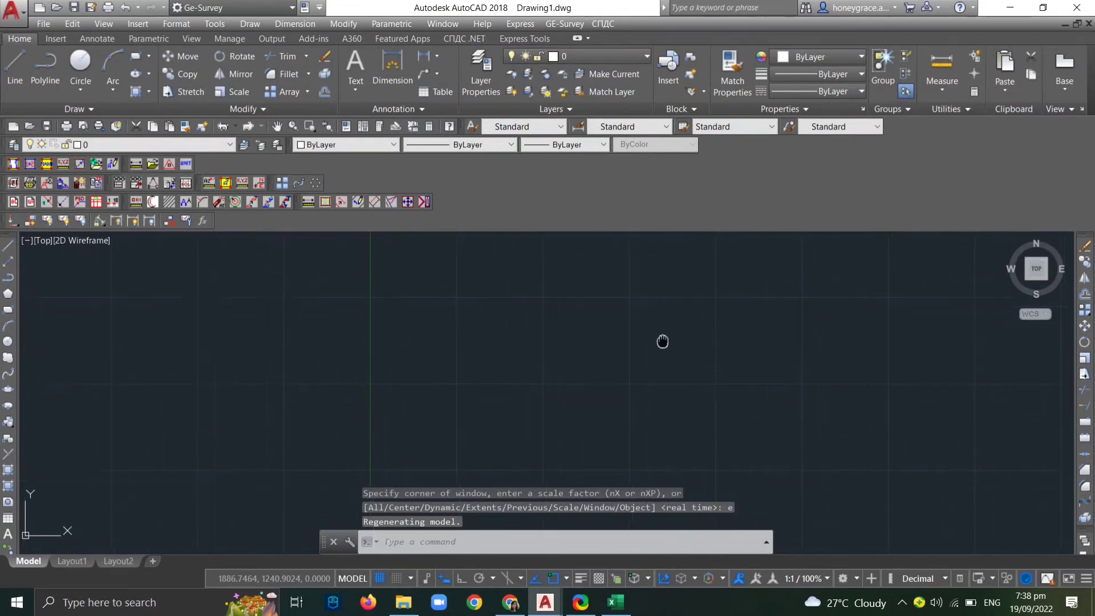
{"action": "middle_click_drag", "start_coordinate": [657, 302], "coordinate": [651, 343]}
Step: Move the six tie-line and lot objects from a base point to near 30000,30000
{"action": "type", "text": "m"}
{"action": "key", "text": "Return"}
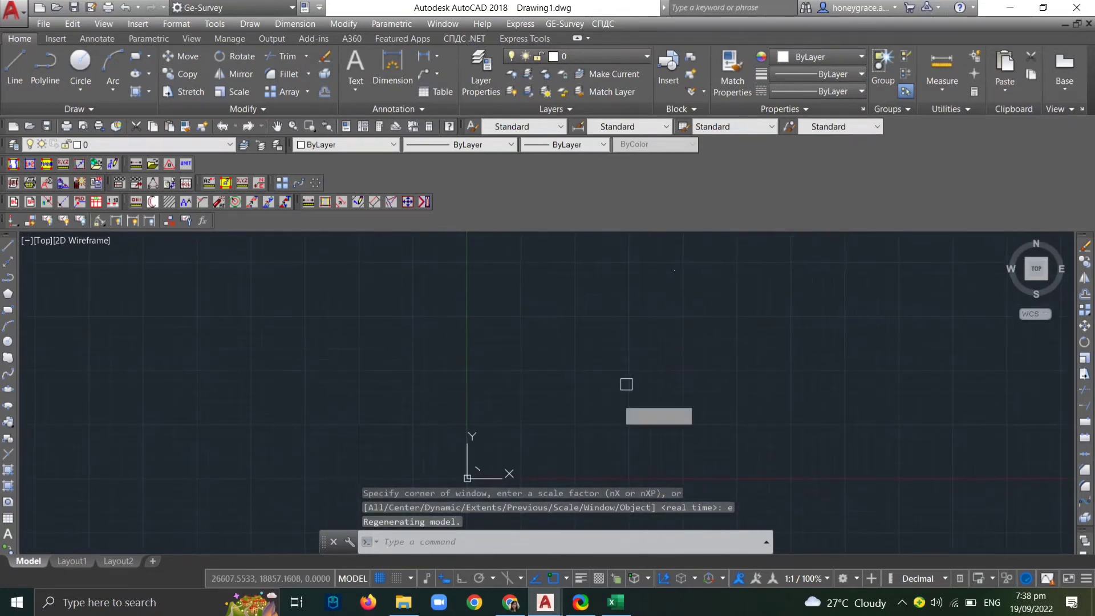
{"action": "left_click", "coordinate": [556, 487]}
{"action": "left_click", "coordinate": [435, 421]}
{"action": "left_click", "coordinate": [517, 492]}
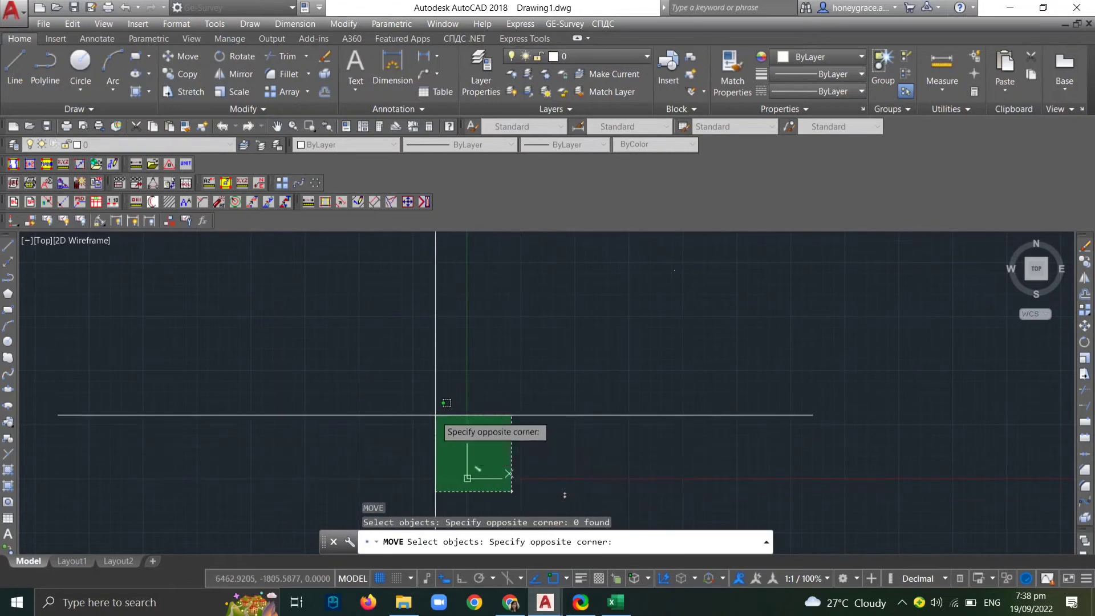
{"action": "left_click", "coordinate": [403, 401]}
{"action": "key", "text": "Return"}
{"action": "left_click", "coordinate": [480, 469]}
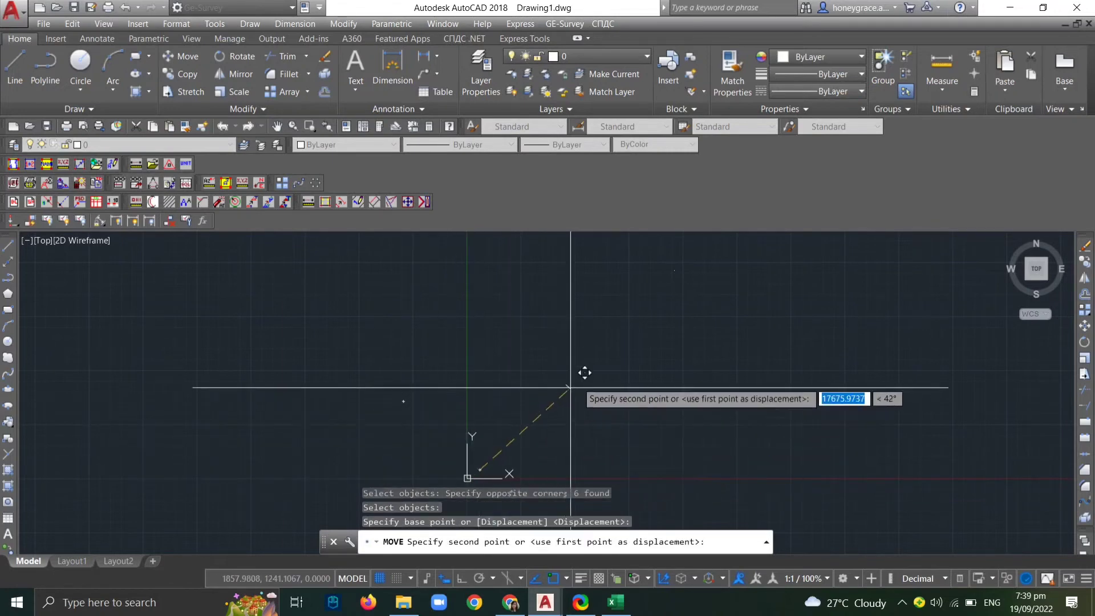
{"action": "scroll", "coordinate": [674, 265], "scroll_direction": "up", "scroll_amount": 5}
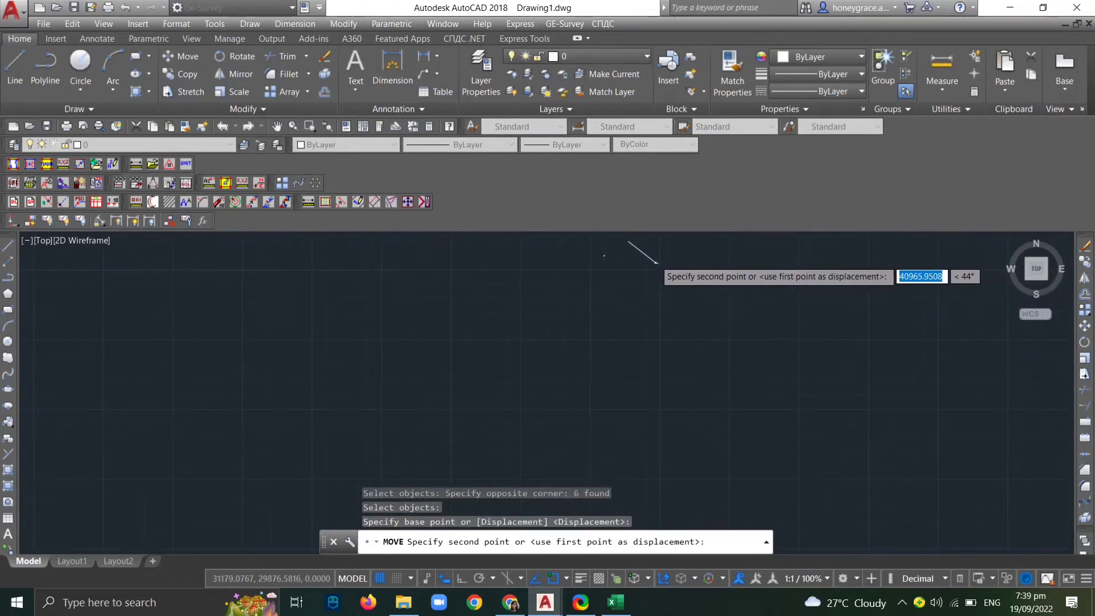
{"action": "left_click", "coordinate": [639, 308]}
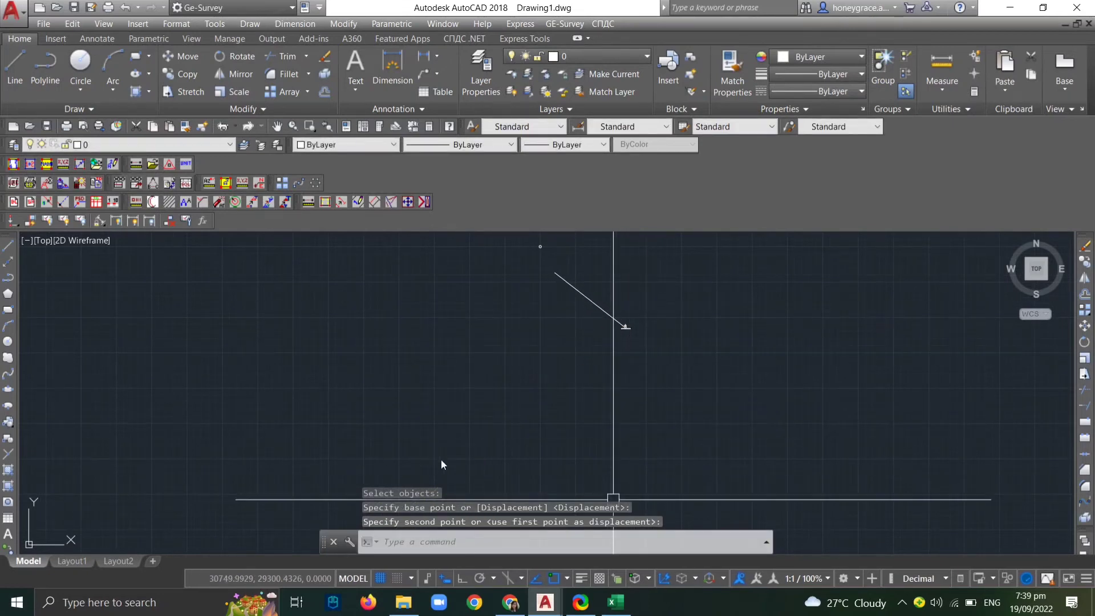
Step: Enable Center object snap, retry moving the six objects, then cancel the move
{"action": "left_click", "coordinate": [567, 578]}
{"action": "left_click", "coordinate": [573, 349]}
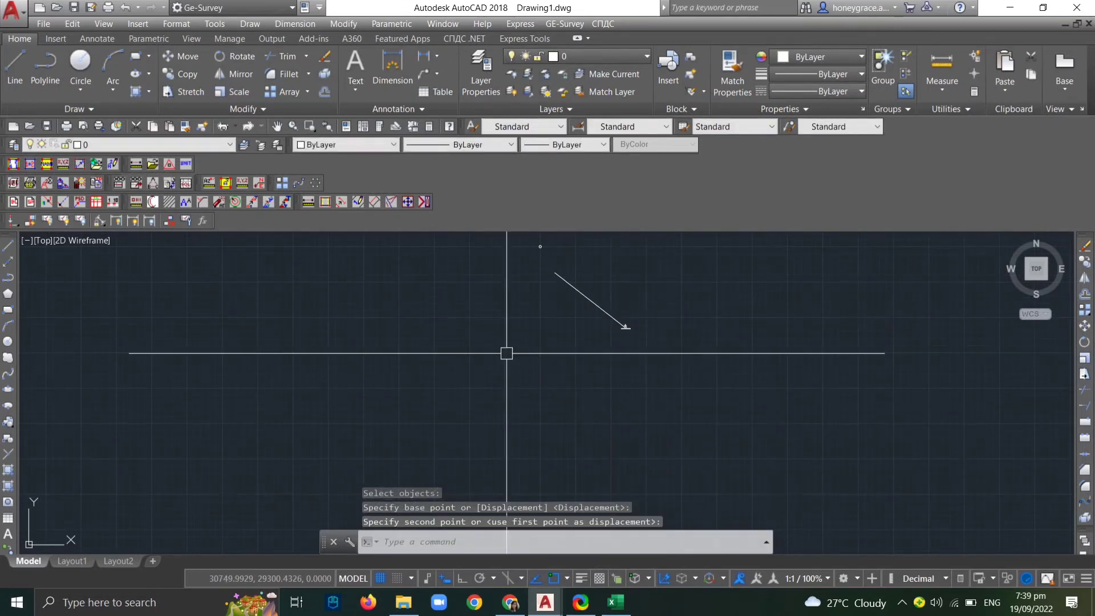
{"action": "key", "text": "Escape"}
{"action": "key", "text": "Escape"}
{"action": "type", "text": "m"}
{"action": "key", "text": "Return"}
{"action": "left_click", "coordinate": [696, 399]}
{"action": "left_click", "coordinate": [578, 315]}
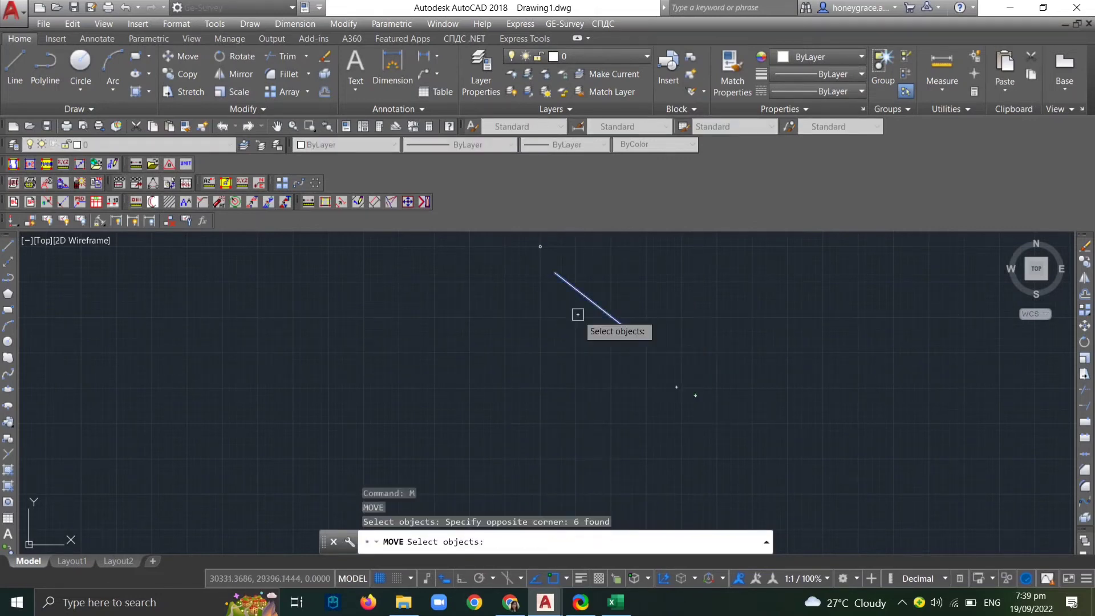
{"action": "scroll", "coordinate": [560, 242], "scroll_direction": "up", "scroll_amount": 2}
{"action": "key", "text": "Return"}
{"action": "left_click", "coordinate": [552, 296]}
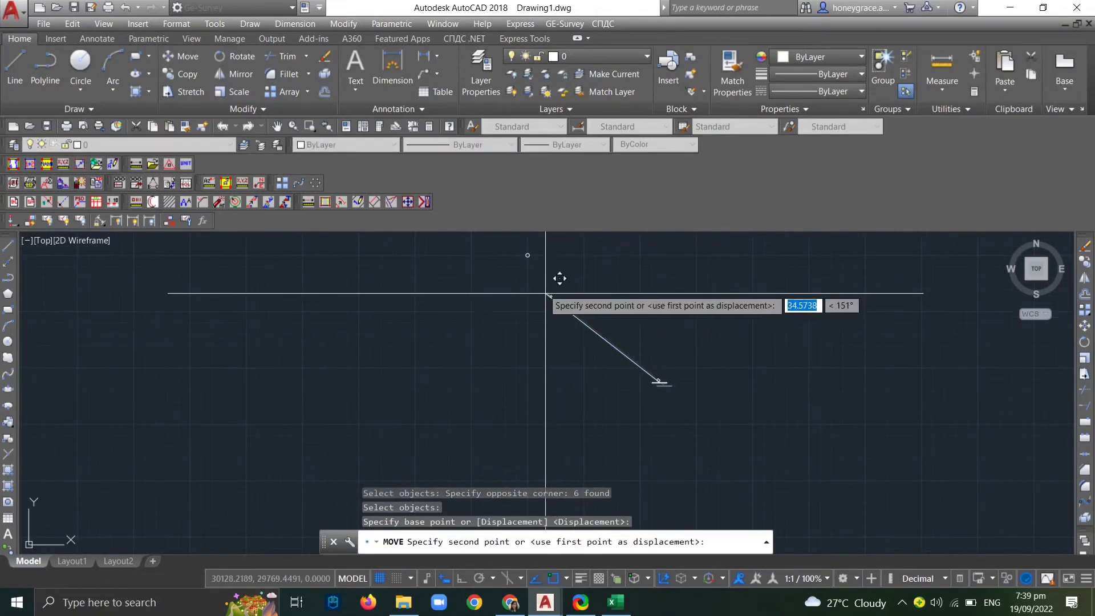
{"action": "key", "text": "Escape"}
{"action": "key", "text": "Escape"}
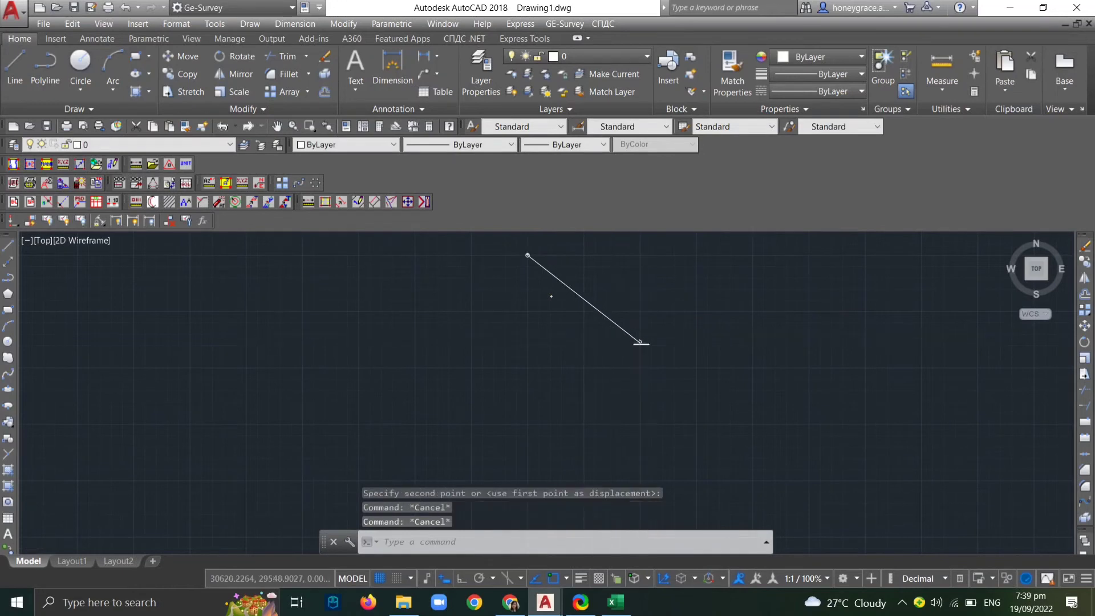
Step: Select the diagonal tie line
{"action": "scroll", "coordinate": [664, 274], "scroll_direction": "up", "scroll_amount": 1}
{"action": "left_click", "coordinate": [612, 289]}
{"action": "left_click", "coordinate": [496, 321]}
{"action": "left_click", "coordinate": [535, 286]}
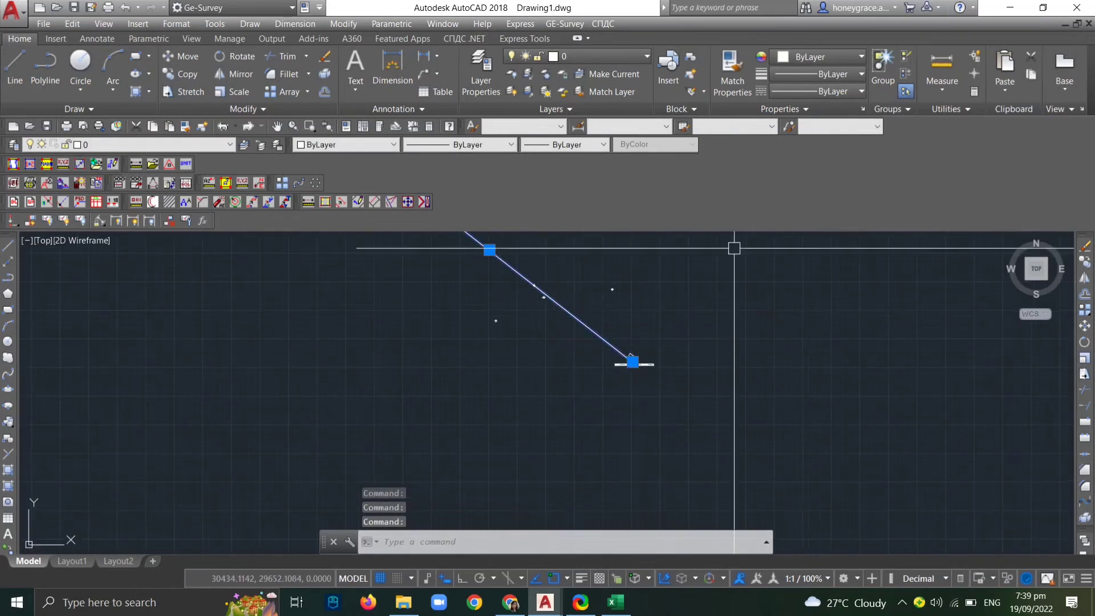
Step: Apply Red from the Properties colour dropdown to the current selection, then clear it
{"action": "left_click", "coordinate": [821, 56]}
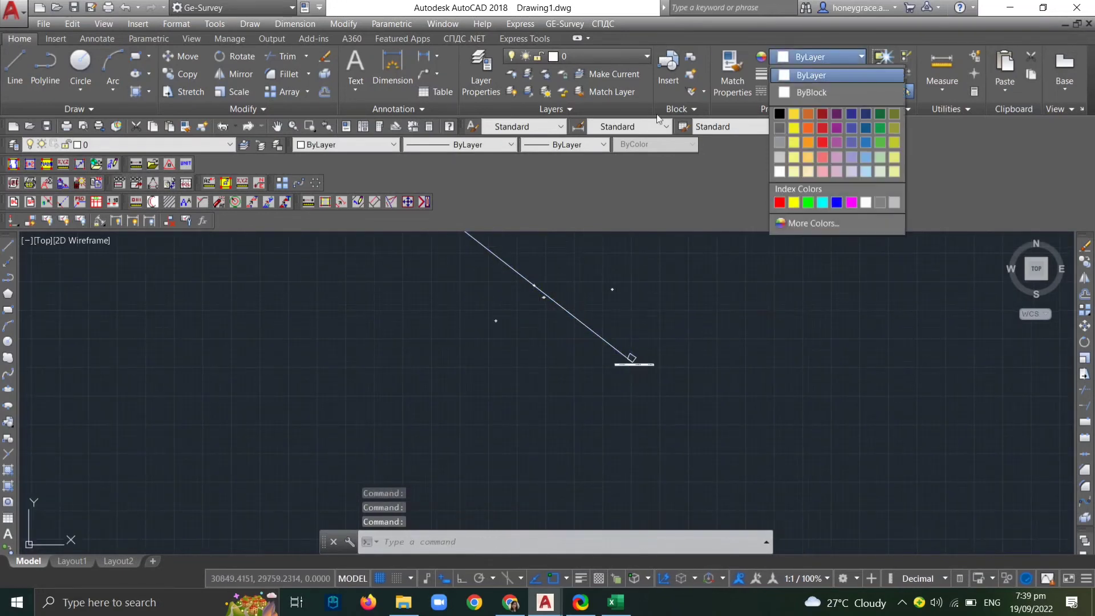
{"action": "left_click", "coordinate": [779, 203]}
{"action": "key", "text": "Escape"}
Step: Reselect the diagonal tie line and set its colour to Red
{"action": "scroll", "coordinate": [623, 328], "scroll_direction": "up", "scroll_amount": 5}
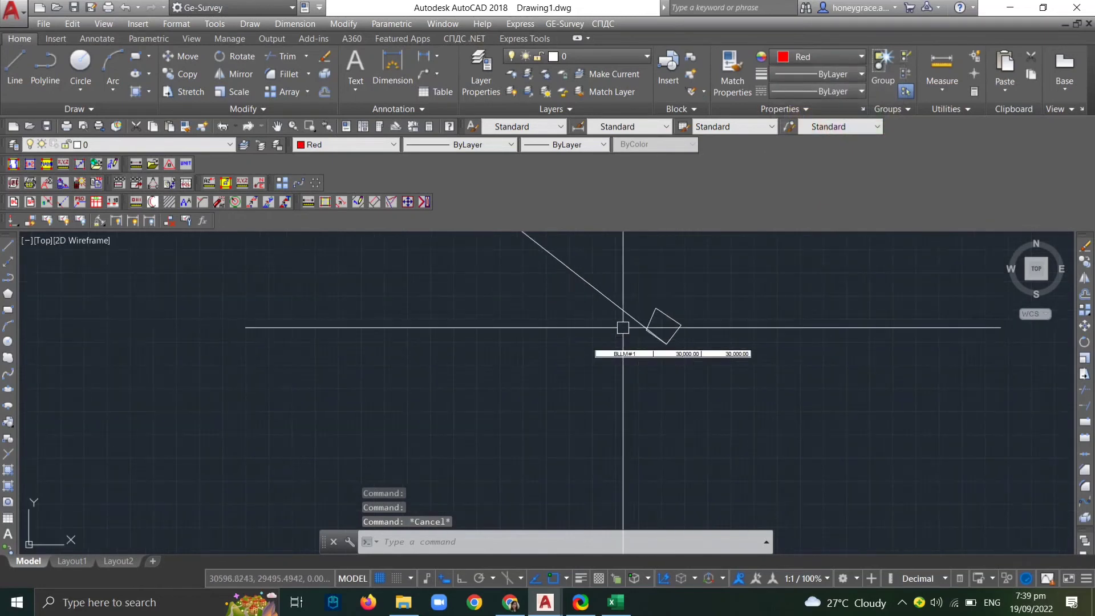
{"action": "left_click", "coordinate": [560, 306]}
{"action": "left_click", "coordinate": [627, 291]}
{"action": "left_click", "coordinate": [581, 295]}
{"action": "left_click", "coordinate": [589, 283]}
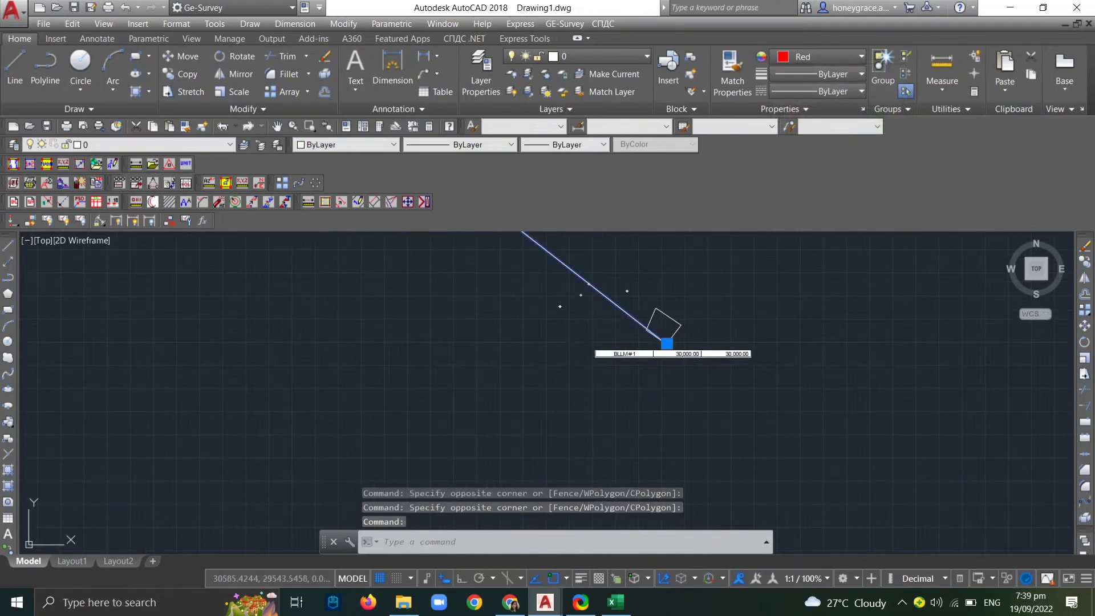
{"action": "left_click", "coordinate": [587, 280]}
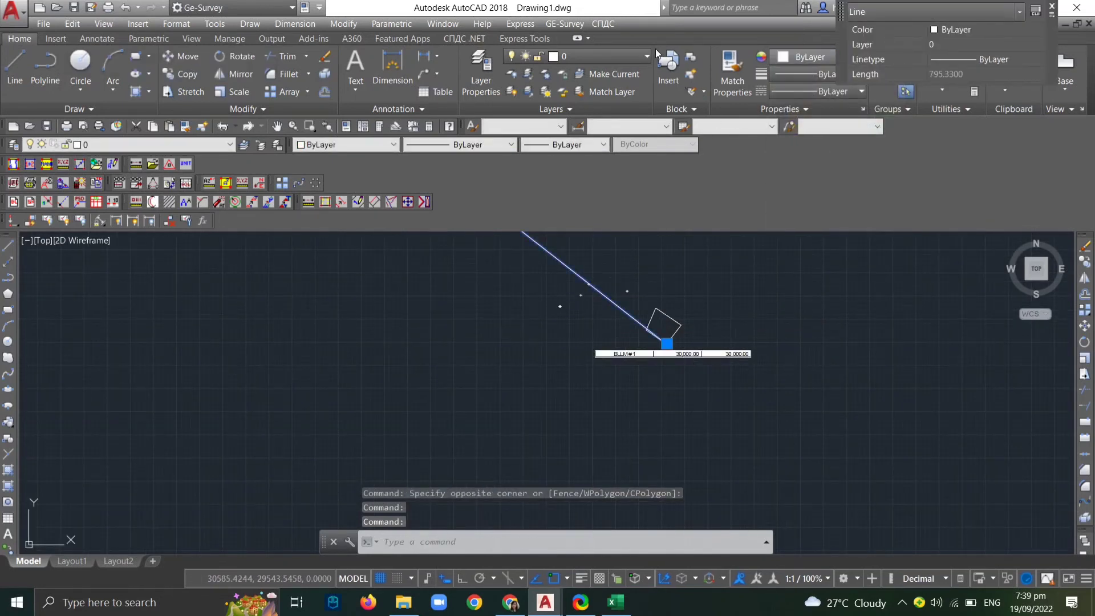
{"action": "left_click", "coordinate": [802, 57]}
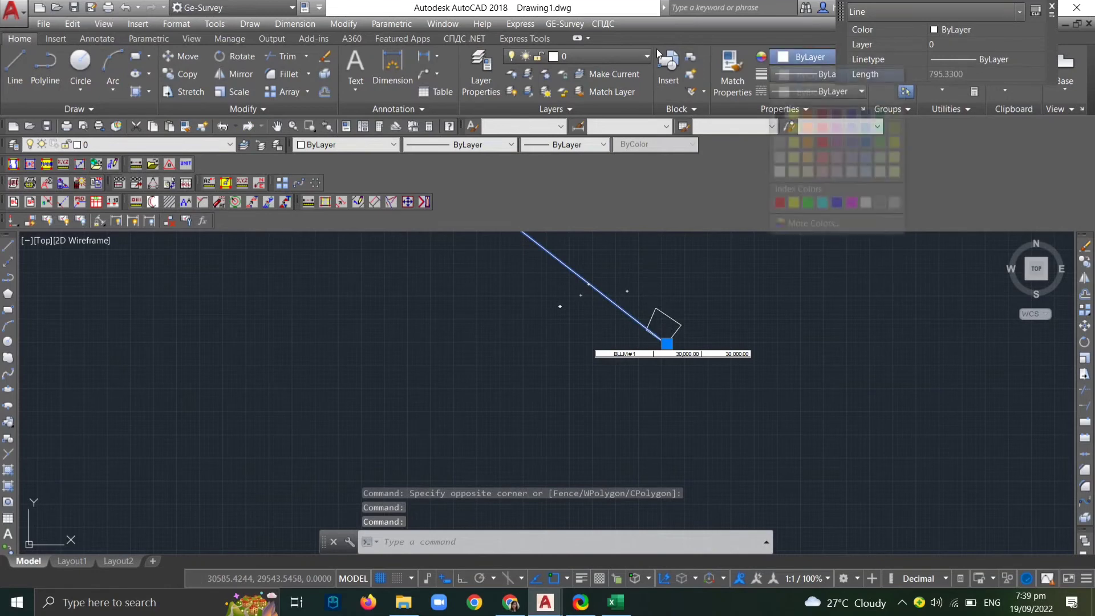
{"action": "left_click", "coordinate": [624, 167]}
{"action": "key", "text": "Escape"}
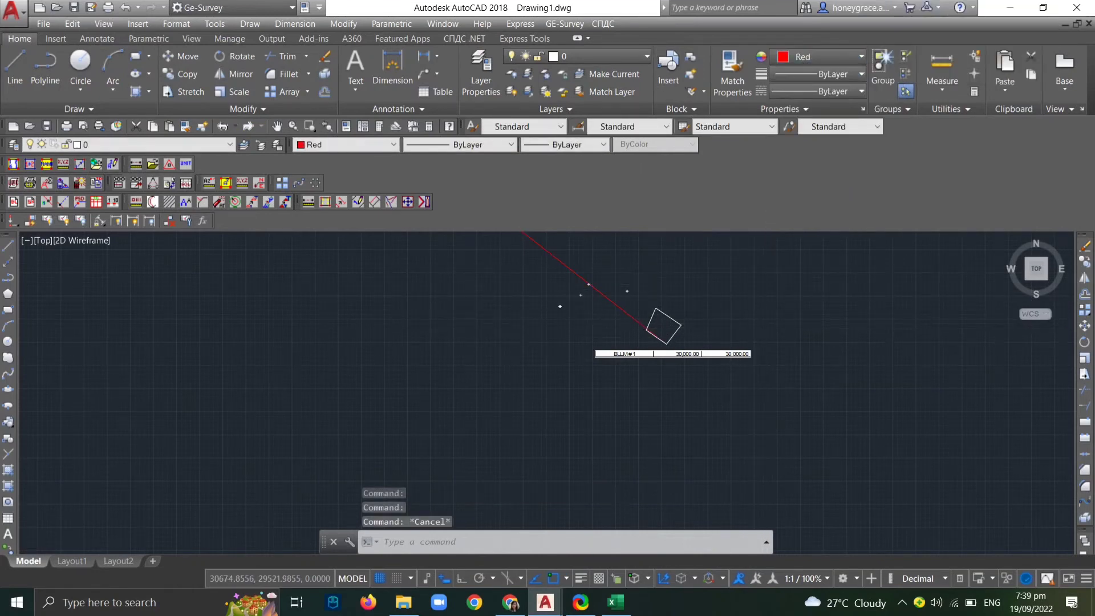
{"action": "scroll", "coordinate": [389, 389], "scroll_direction": "up", "scroll_amount": 4}
Step: Move the BLLM # 1 coordinate table to the red tie line's upper end
{"action": "middle_click_drag", "start_coordinate": [429, 361], "coordinate": [550, 352]}
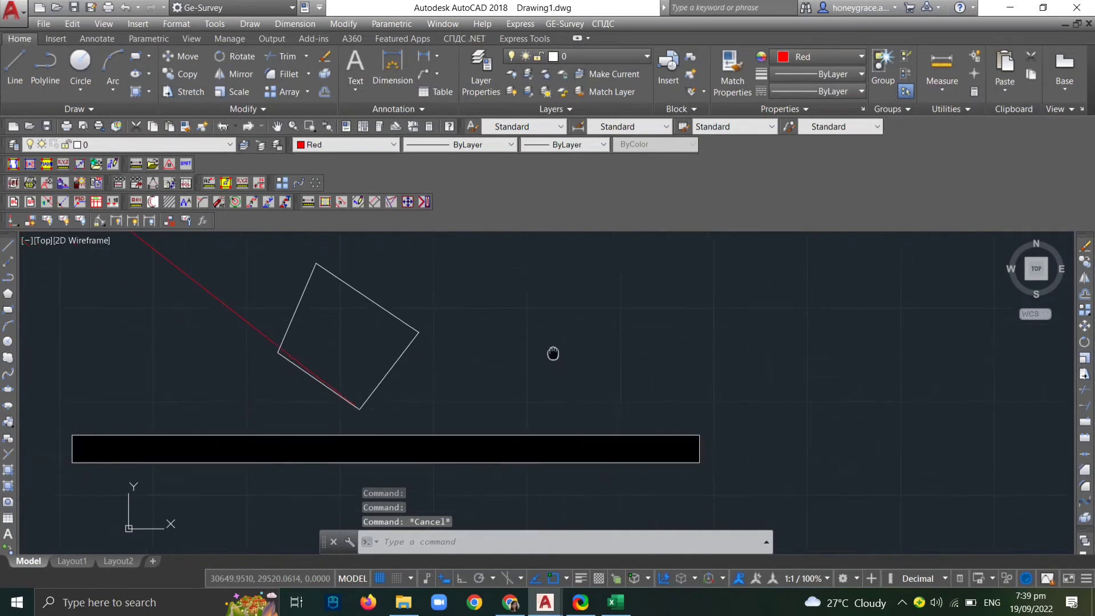
{"action": "type", "text": "m"}
{"action": "key", "text": "Return"}
{"action": "left_click", "coordinate": [534, 371]}
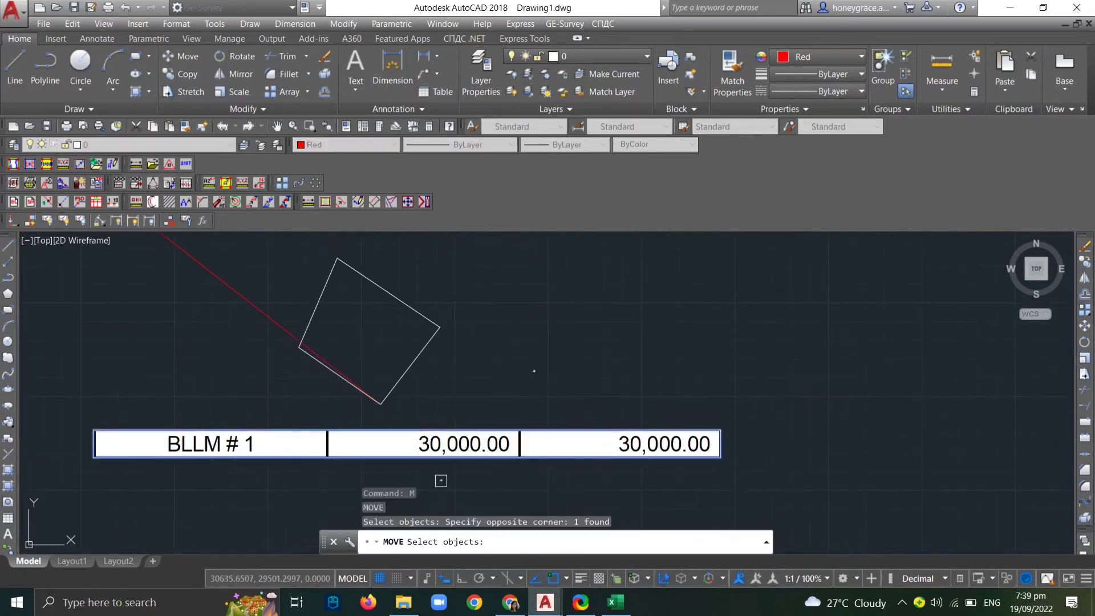
{"action": "left_click", "coordinate": [484, 477]}
{"action": "left_click", "coordinate": [519, 456]}
{"action": "key", "text": "Return"}
{"action": "left_click", "coordinate": [529, 429]}
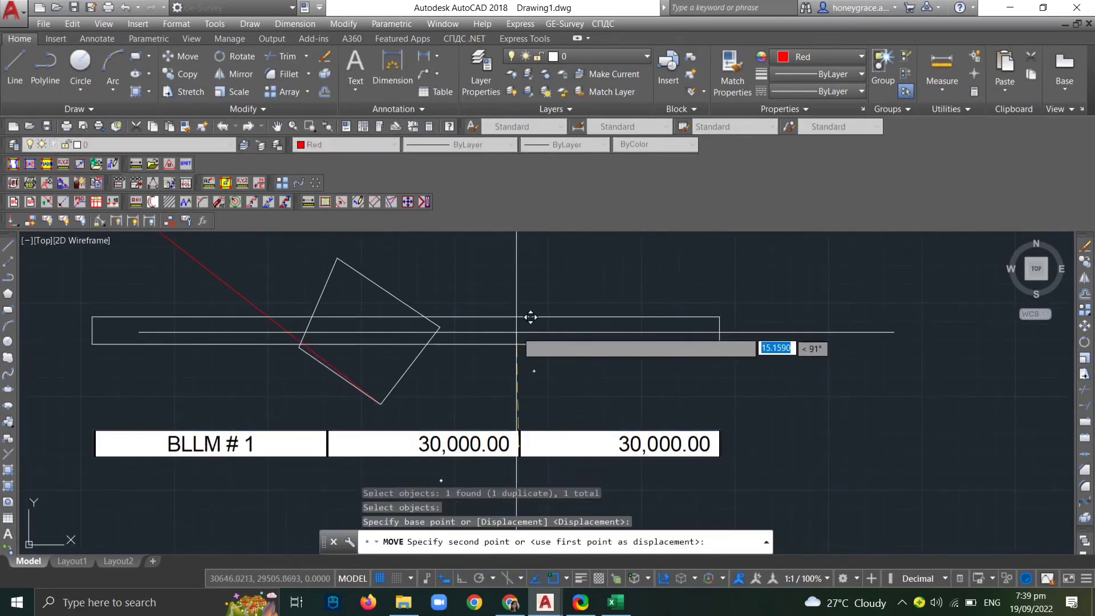
{"action": "scroll", "coordinate": [529, 313], "scroll_direction": "down", "scroll_amount": 3}
{"action": "scroll", "coordinate": [567, 421], "scroll_direction": "down", "scroll_amount": 2}
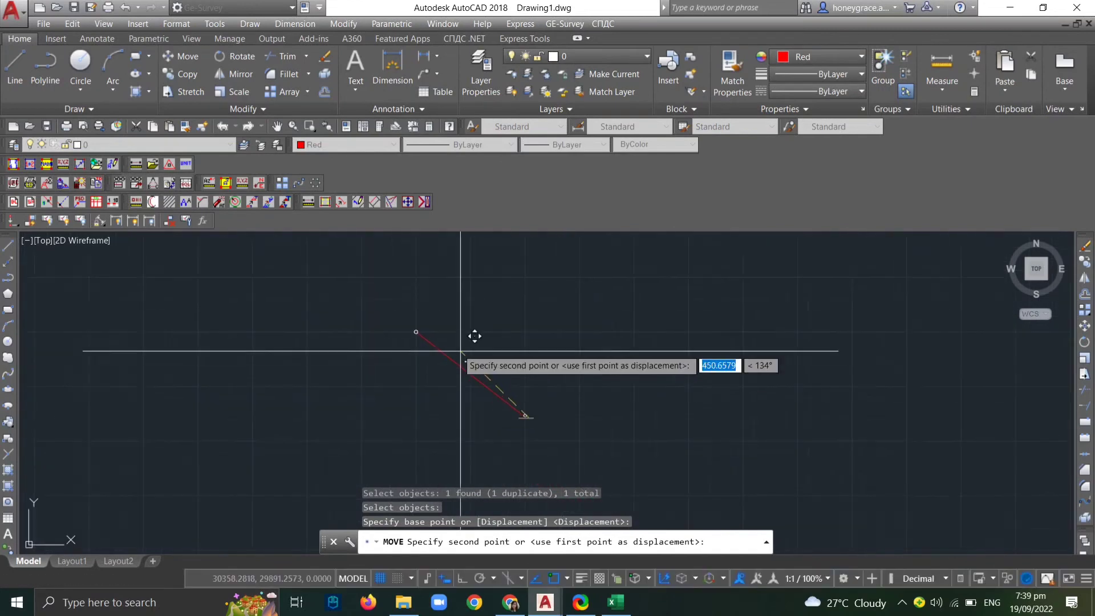
{"action": "left_click", "coordinate": [331, 334]}
Step: Pan and zoom along the red tie line to bring the lot square into view
{"action": "middle_click_drag", "start_coordinate": [381, 331], "coordinate": [485, 277]}
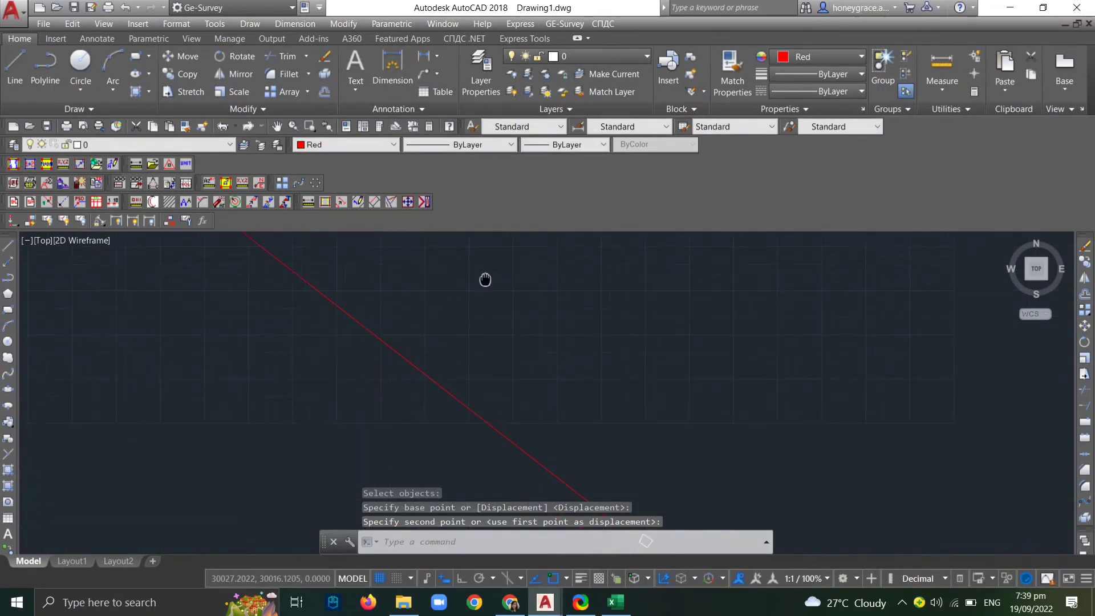
{"action": "middle_click_drag", "start_coordinate": [608, 392], "coordinate": [455, 377]}
{"action": "scroll", "coordinate": [422, 431], "scroll_direction": "up", "scroll_amount": 1}
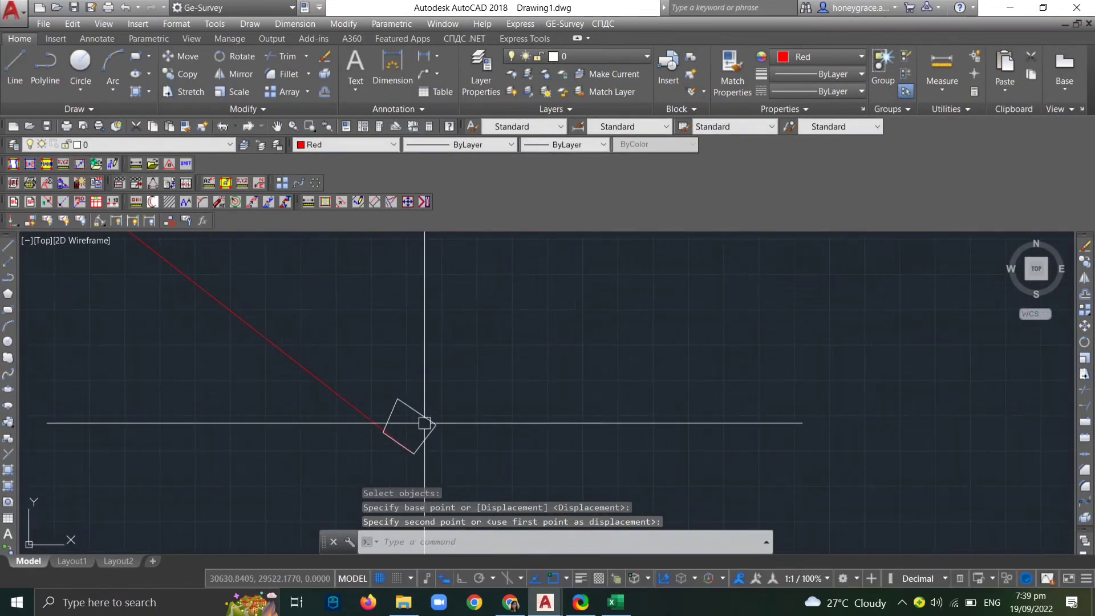
{"action": "scroll", "coordinate": [407, 436], "scroll_direction": "up", "scroll_amount": 2}
{"action": "scroll", "coordinate": [416, 428], "scroll_direction": "up", "scroll_amount": 3}
{"action": "mouse_move", "coordinate": [416, 428]}
{"action": "middle_mouse_down"}
{"action": "mouse_move", "coordinate": [361, 339]}
{"action": "mouse_move", "coordinate": [327, 342]}
{"action": "middle_mouse_up"}
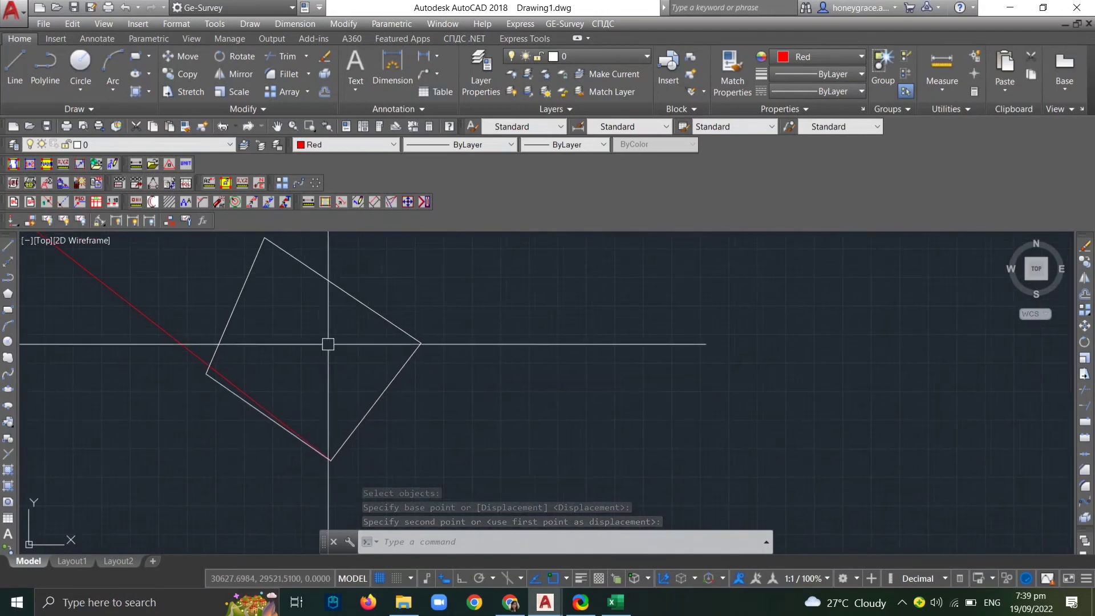
{"action": "scroll", "coordinate": [327, 343], "scroll_direction": "down", "scroll_amount": 2}
Step: Measure the lot via its four corners with AREA: Area 192.2807, Perimeter 55.8839
{"action": "type", "text": "area"}
{"action": "key", "text": "Return"}
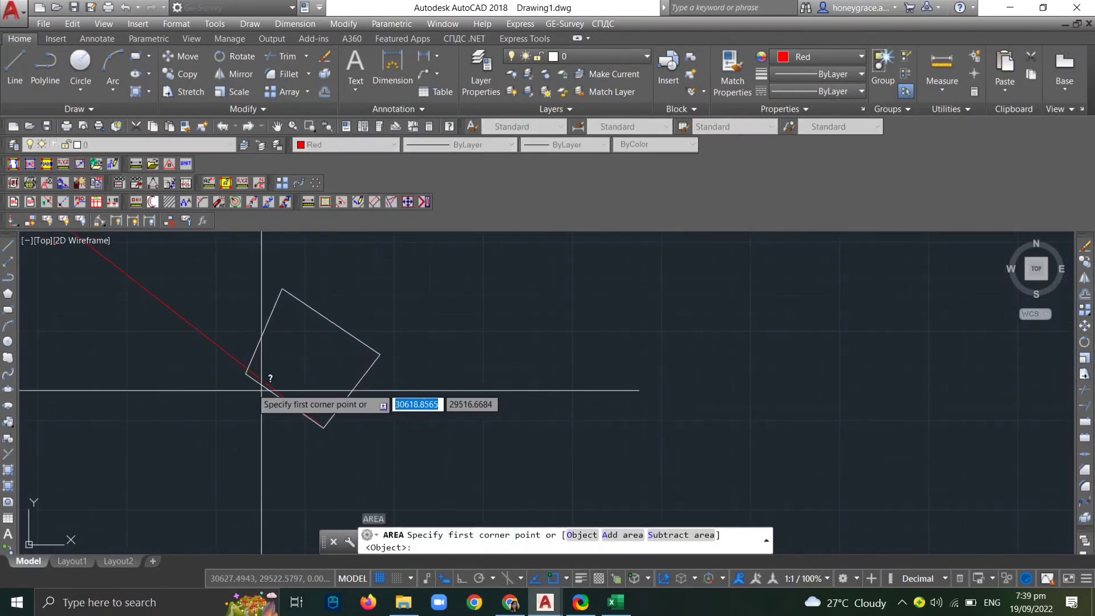
{"action": "left_click", "coordinate": [245, 374]}
{"action": "left_click", "coordinate": [283, 289]}
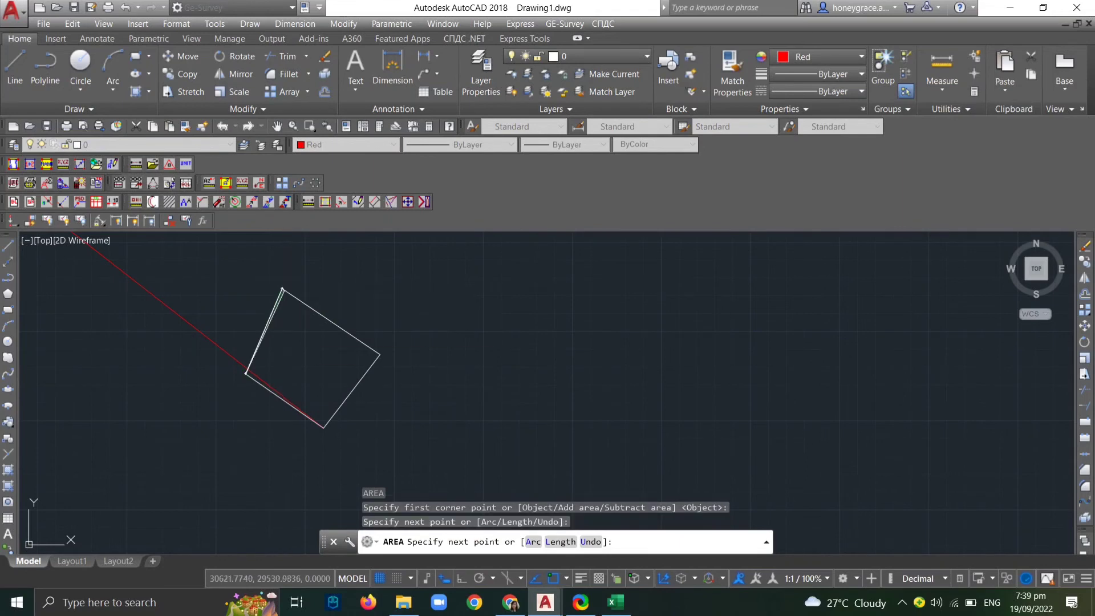
{"action": "left_click", "coordinate": [379, 355]}
{"action": "left_click", "coordinate": [323, 427]}
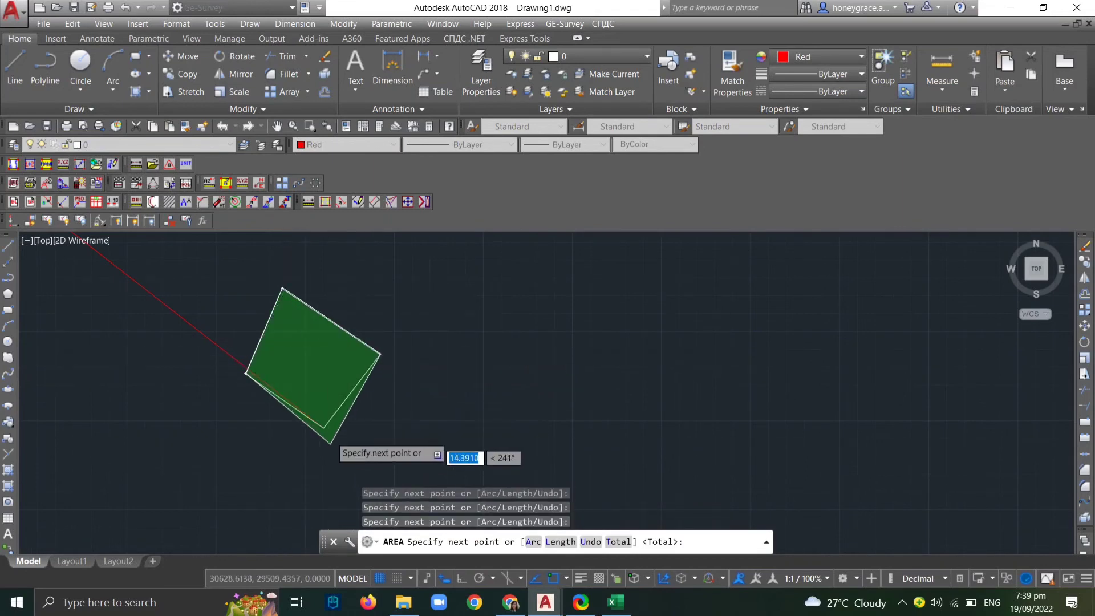
{"action": "scroll", "coordinate": [328, 434], "scroll_direction": "up", "scroll_amount": 4}
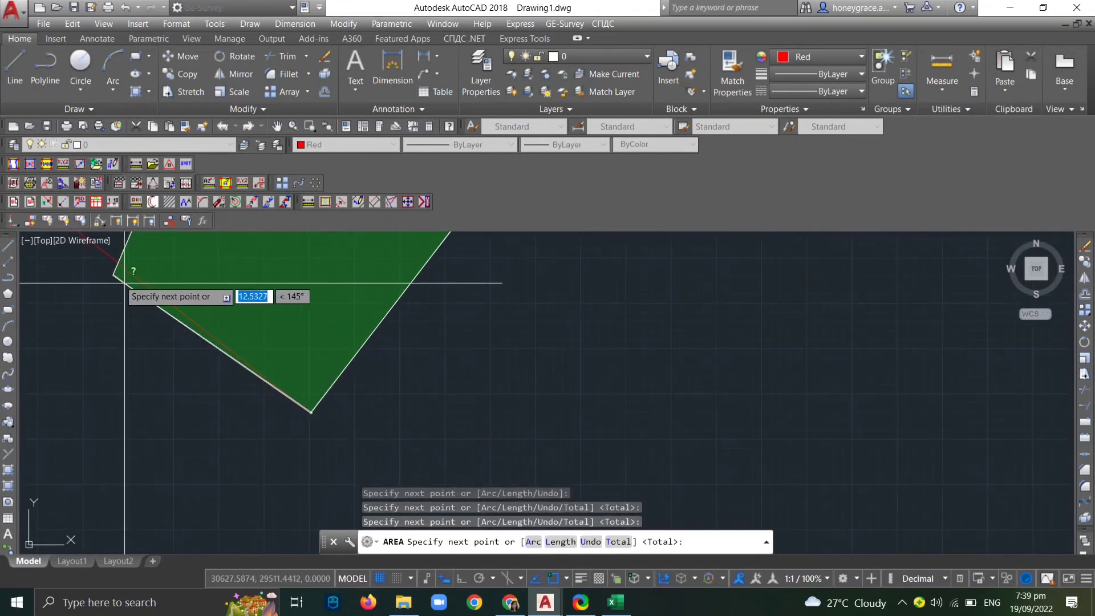
{"action": "scroll", "coordinate": [223, 386], "scroll_direction": "down", "scroll_amount": 2}
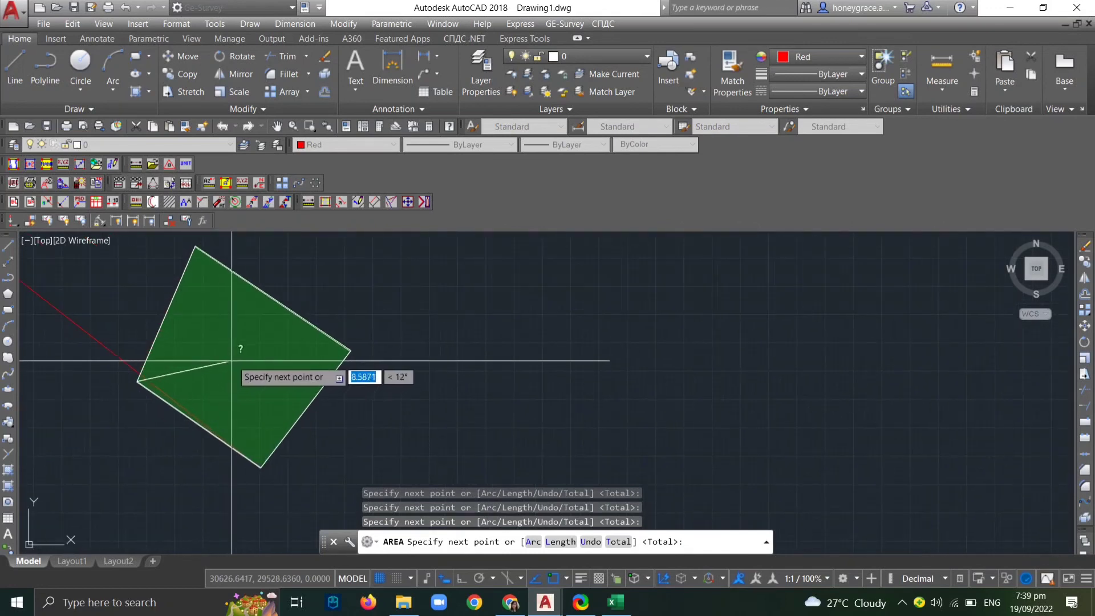
{"action": "key", "text": "Return"}
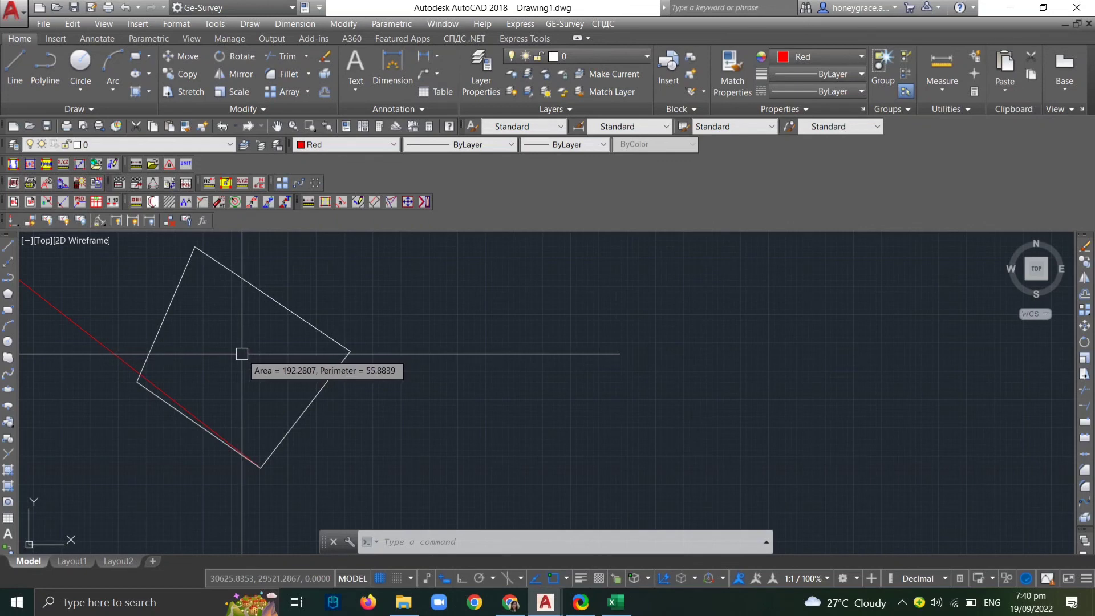
Step: Pan and zoom to reposition the lot outline in view
{"action": "scroll", "coordinate": [240, 355], "scroll_direction": "down", "scroll_amount": 2}
{"action": "middle_click_drag", "start_coordinate": [241, 356], "coordinate": [240, 369]}
{"action": "scroll", "coordinate": [240, 369], "scroll_direction": "up", "scroll_amount": 2}
{"action": "scroll", "coordinate": [274, 388], "scroll_direction": "up", "scroll_amount": 1}
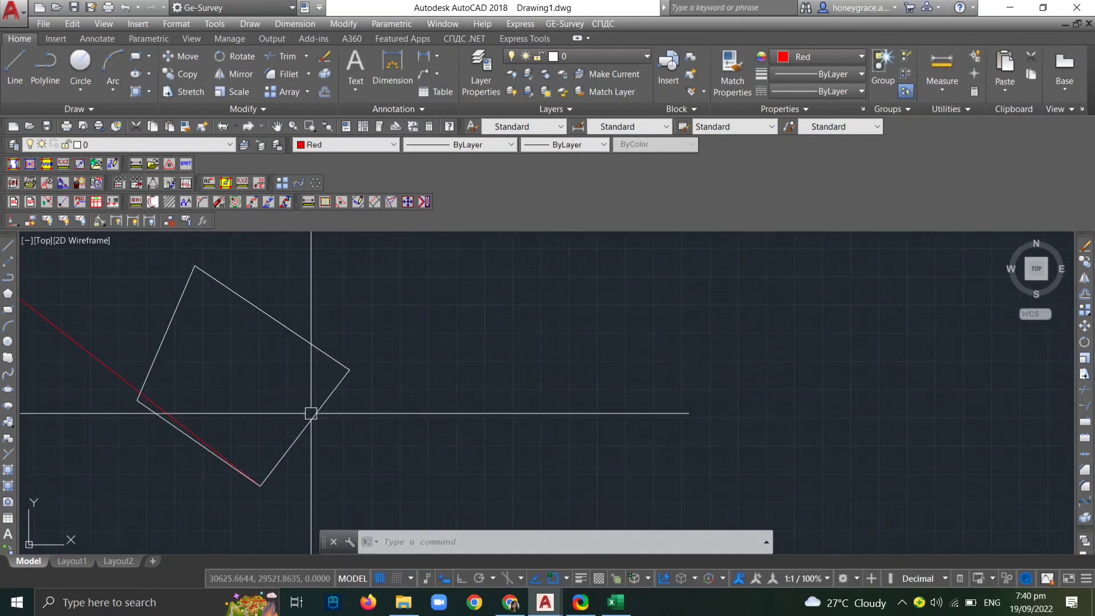
{"action": "key", "text": "Escape"}
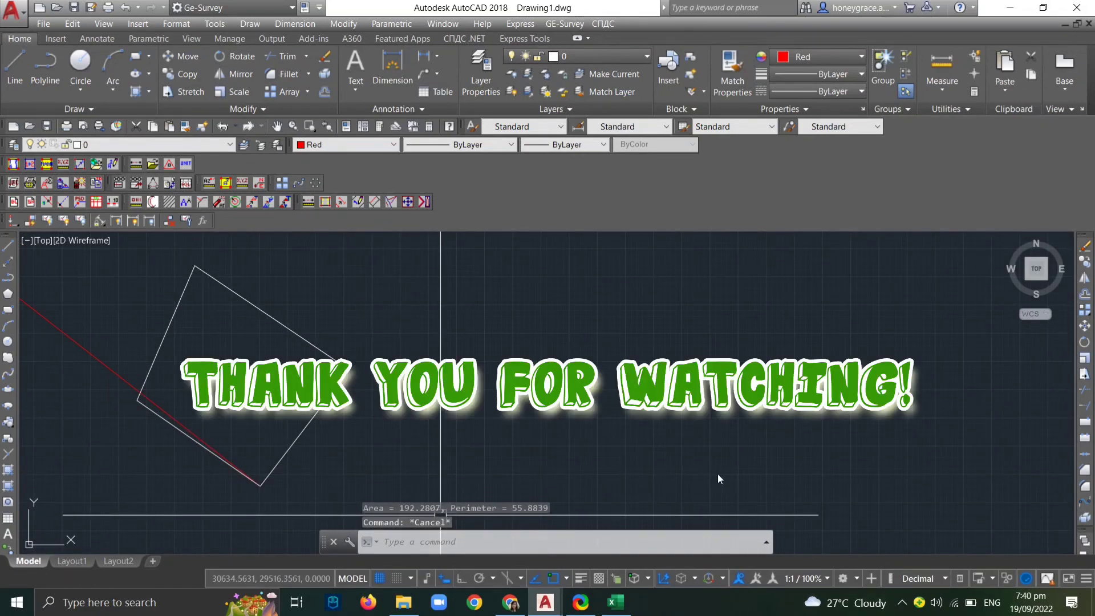